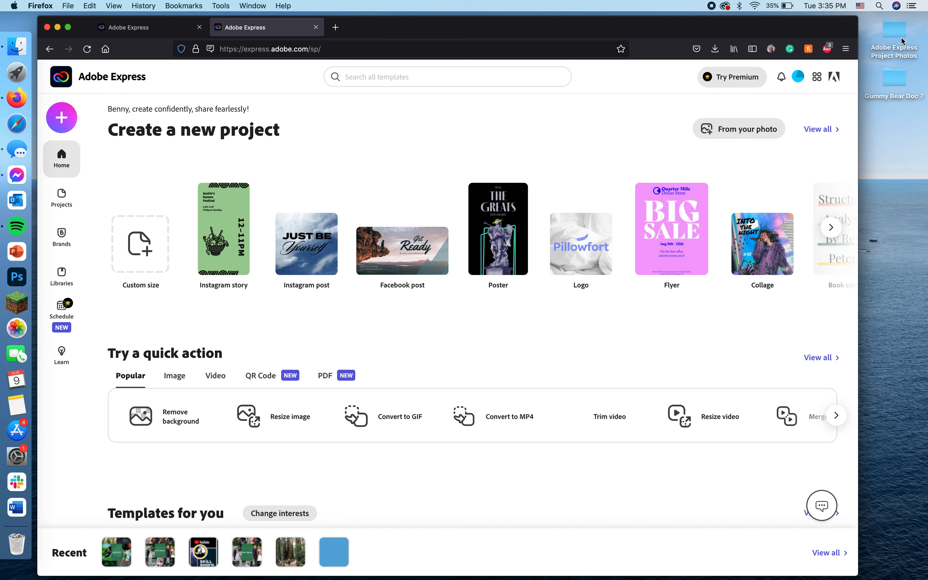
# Preview the wedding photos in the desktop's Adobe Express Project Photos folder as a gallery and close the open folder windows.
pyautogui.doubleClick(897, 29)
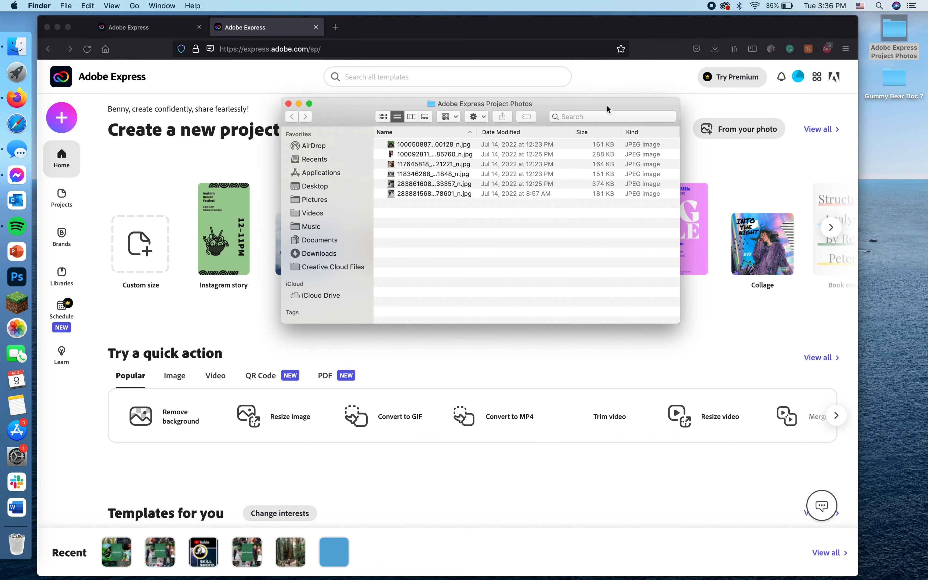
pyautogui.click(423, 146)
pyautogui.click(424, 116)
pyautogui.click(425, 305)
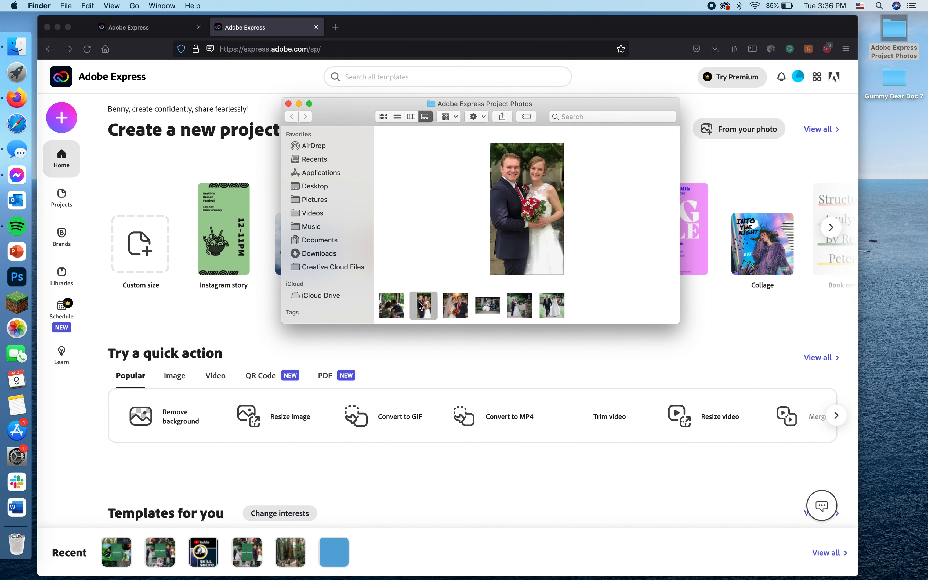
pyautogui.click(460, 306)
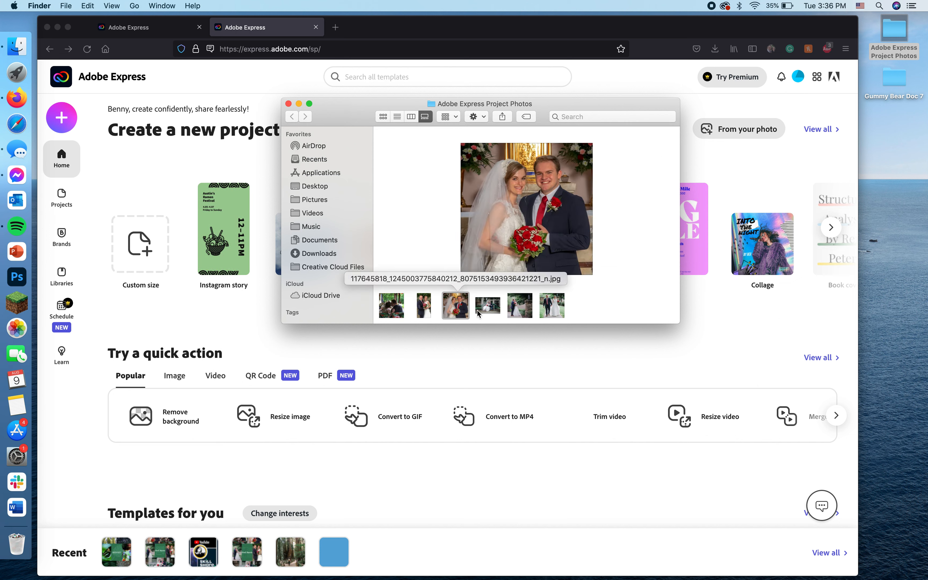
pyautogui.click(487, 308)
pyautogui.click(511, 310)
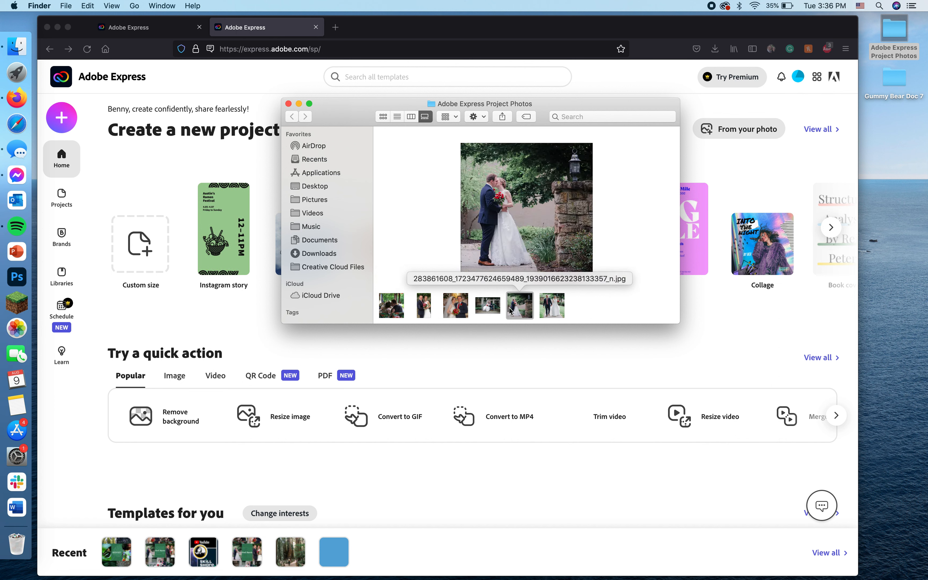
pyautogui.click(546, 303)
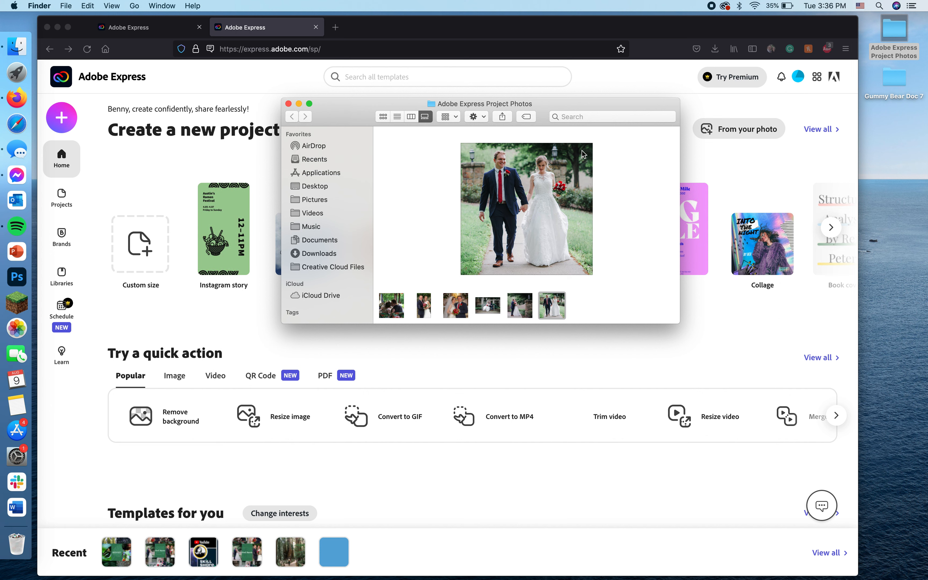
pyautogui.click(289, 104)
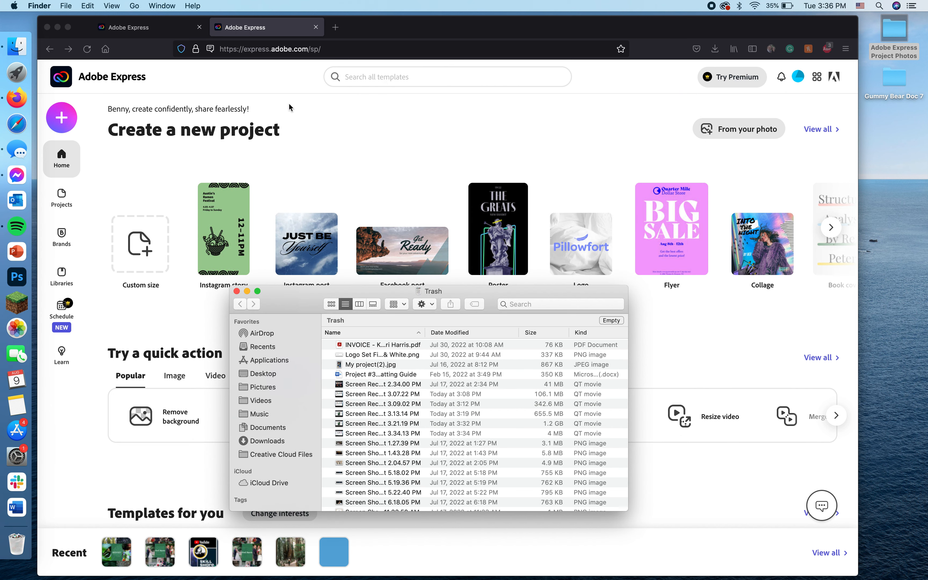
pyautogui.click(236, 292)
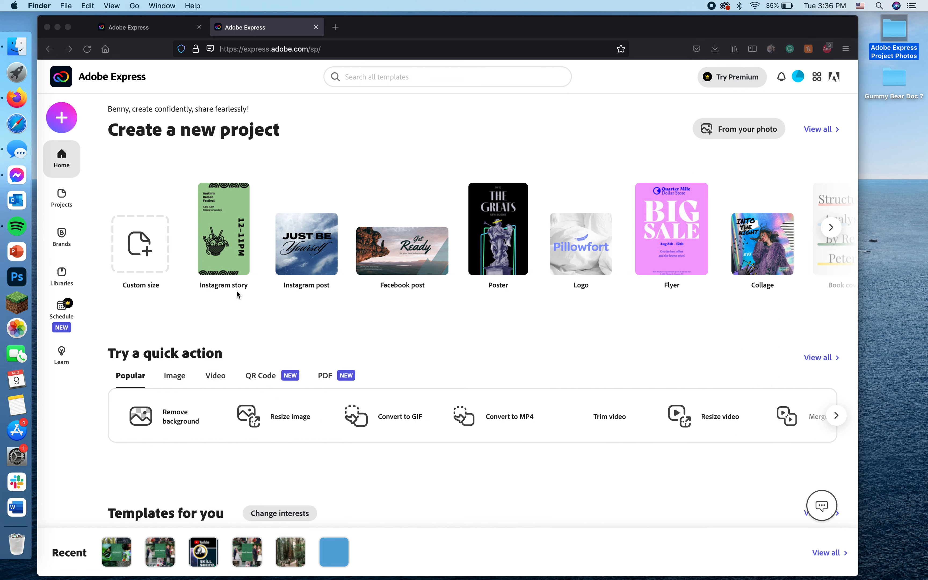
pyautogui.click(430, 328)
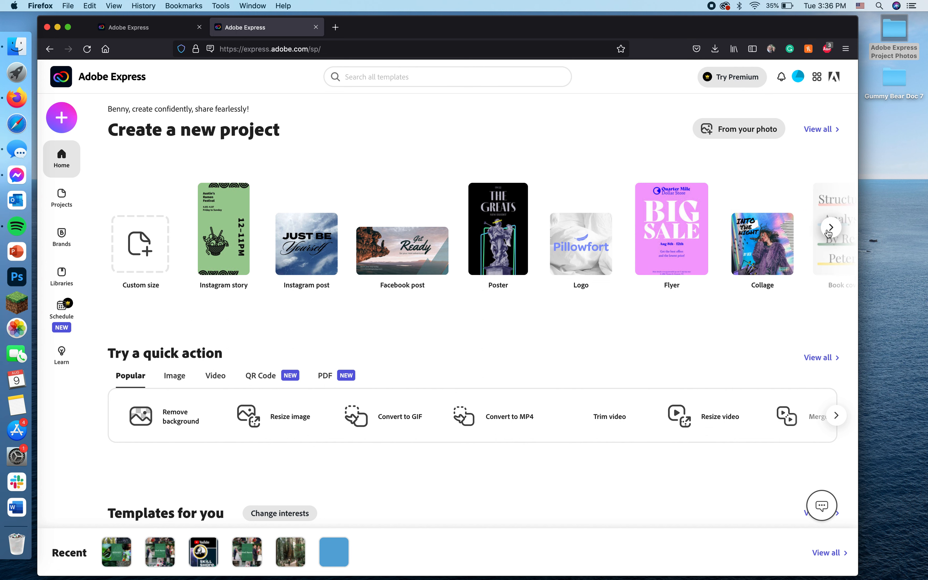
# Browse the project types offered for creating a new project and return to the start of the row.
pyautogui.click(830, 230)
pyautogui.click(829, 230)
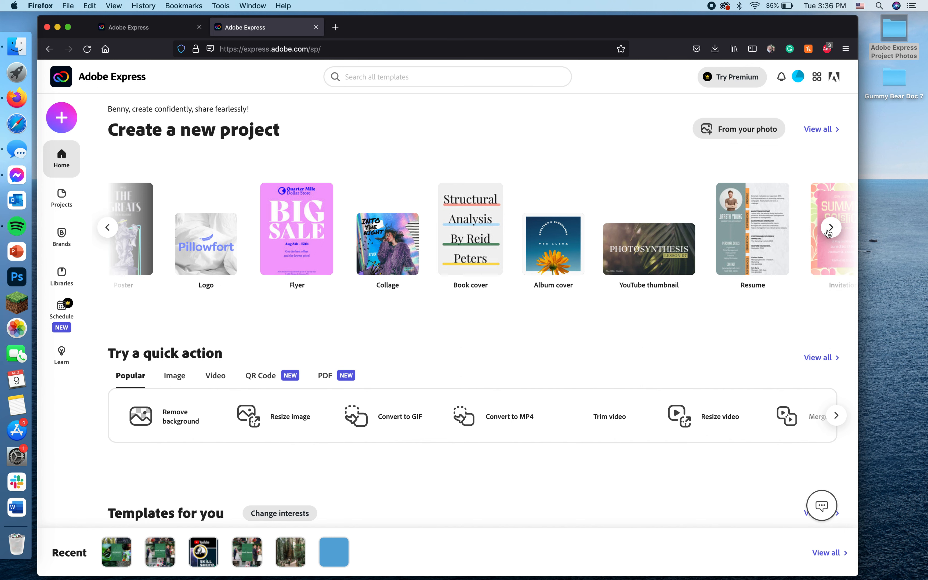
pyautogui.click(829, 230)
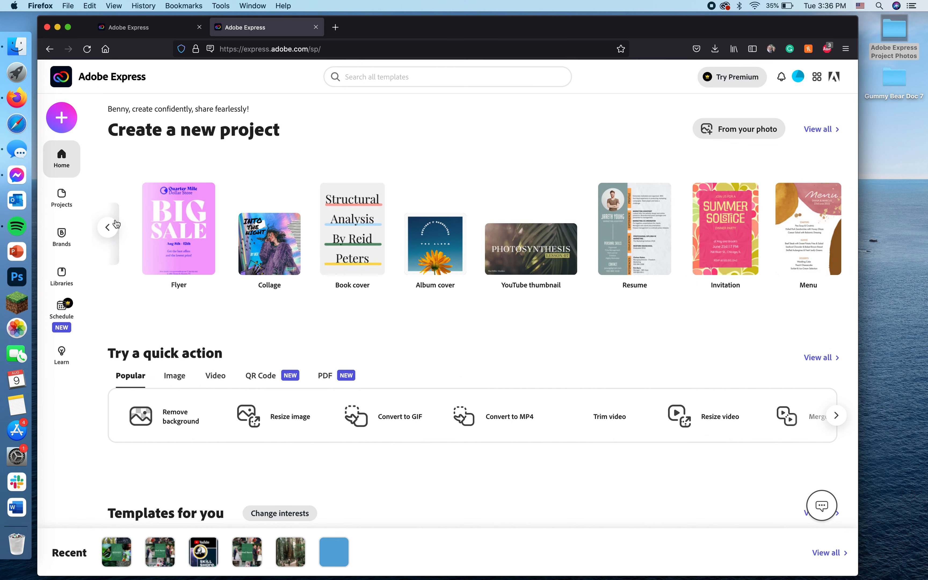
pyautogui.click(115, 227)
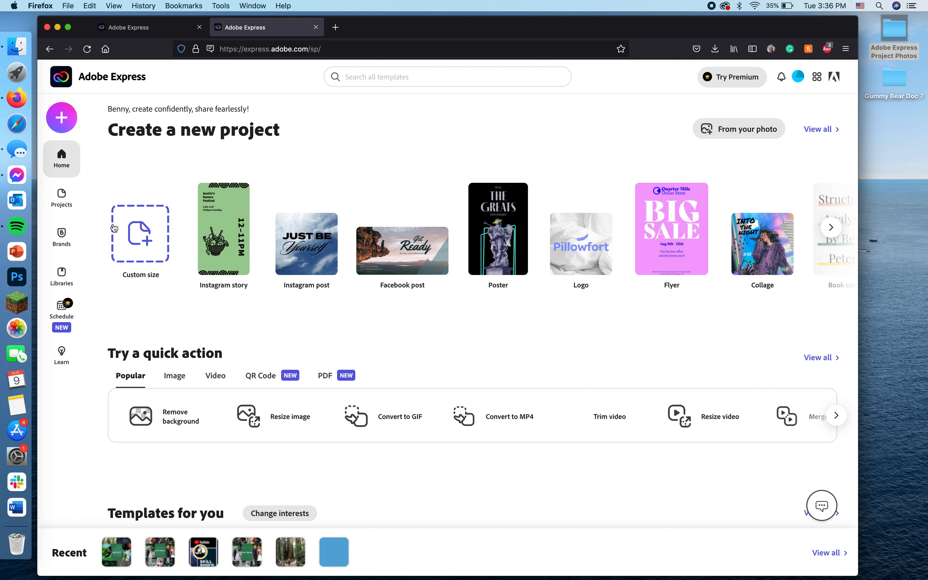
pyautogui.moveTo(383, 240)
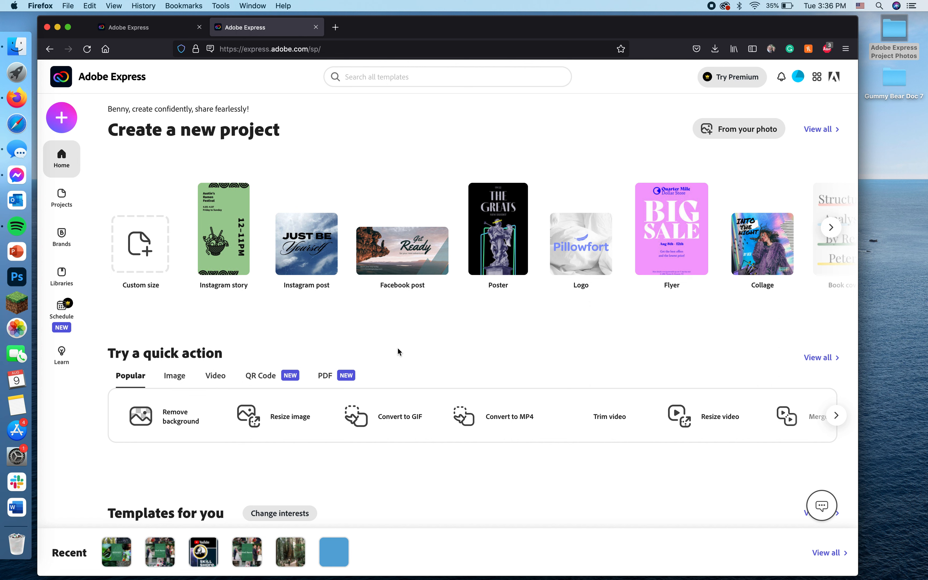
# Switch to the open Green hues project and look through the Discover, template and ready-made text collections.
pyautogui.click(154, 33)
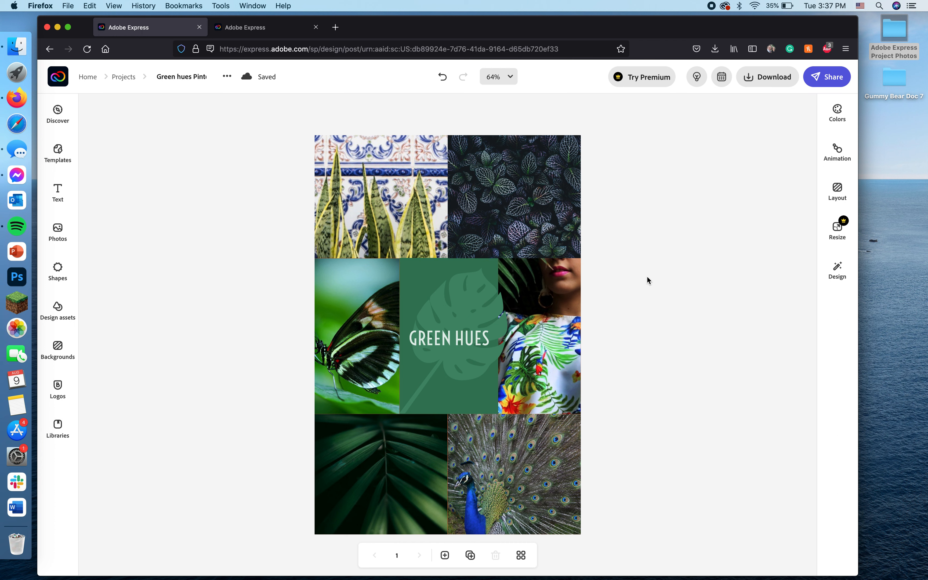
pyautogui.click(76, 118)
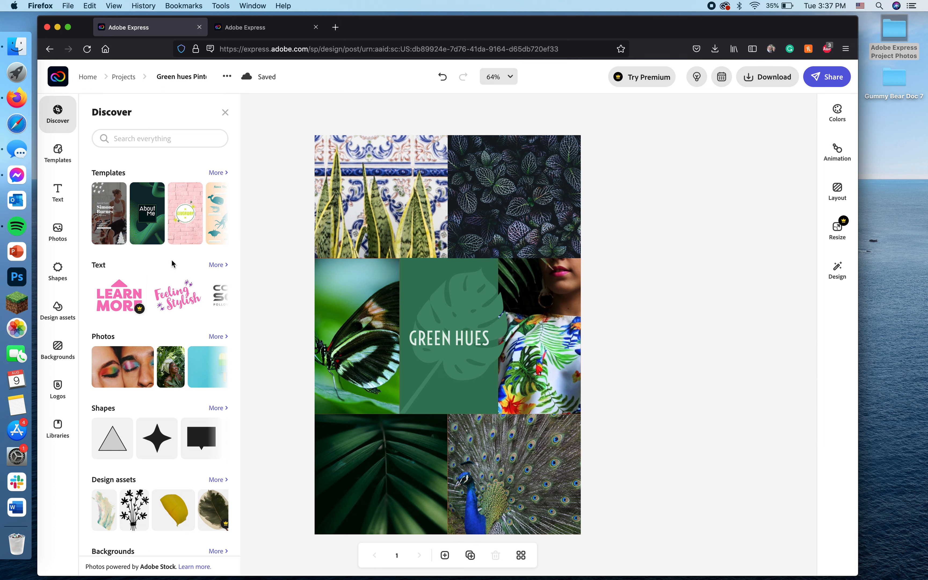
pyautogui.scroll(-3, 163, 269)
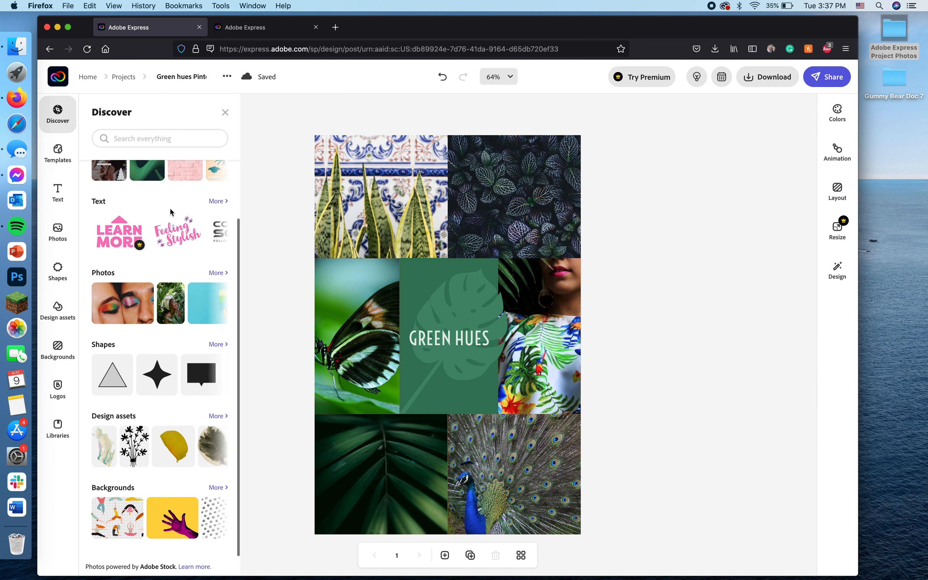
pyautogui.scroll(3, 171, 212)
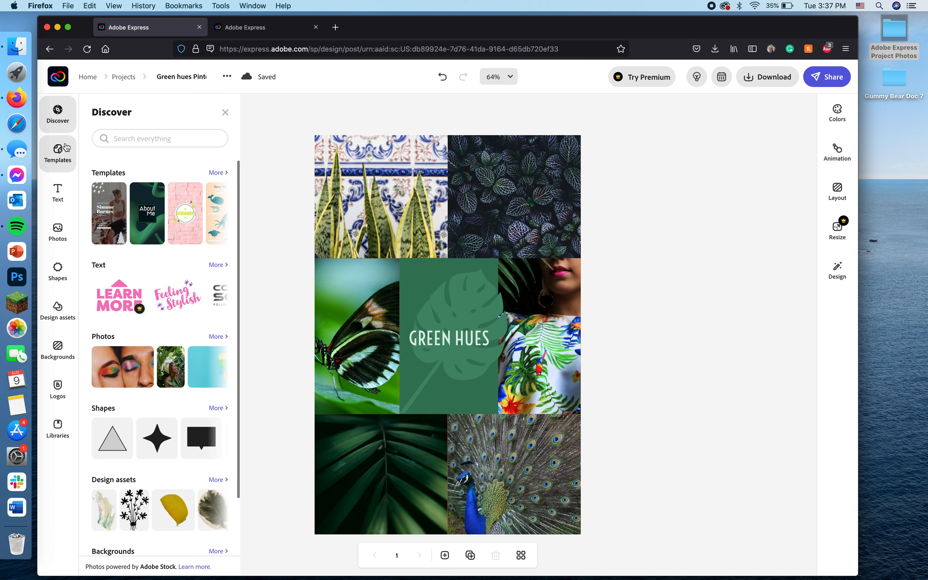
pyautogui.click(57, 151)
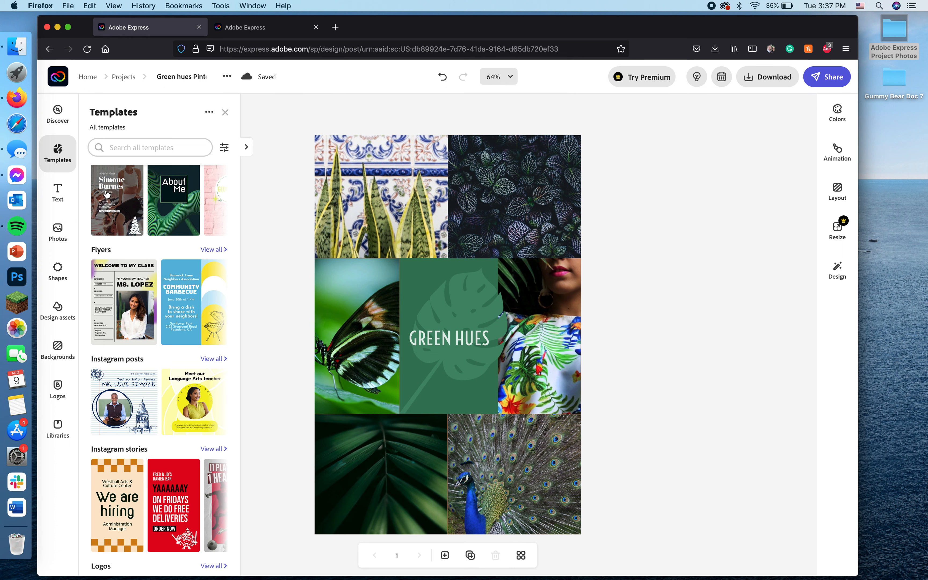
pyautogui.click(58, 192)
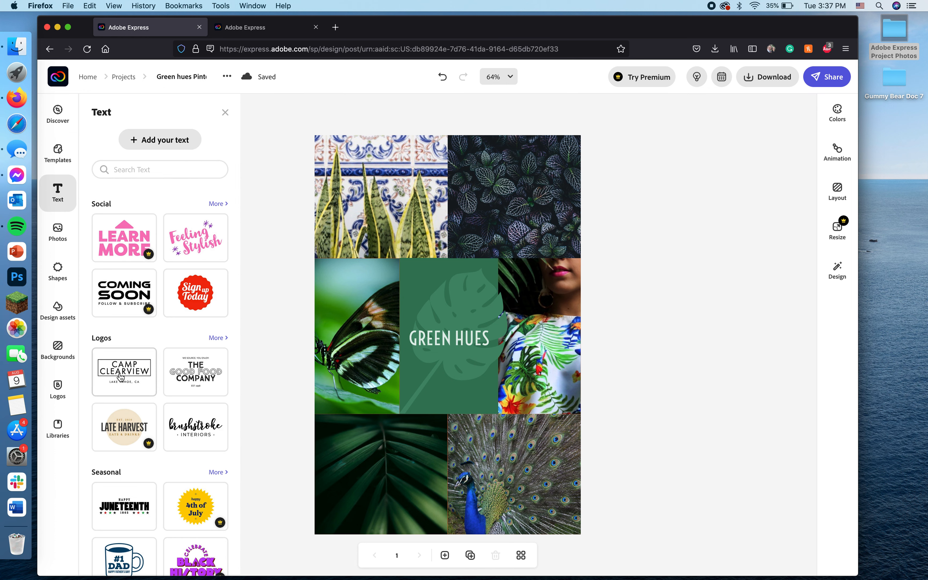
pyautogui.scroll(-2, 121, 378)
pyautogui.scroll(-4, 120, 378)
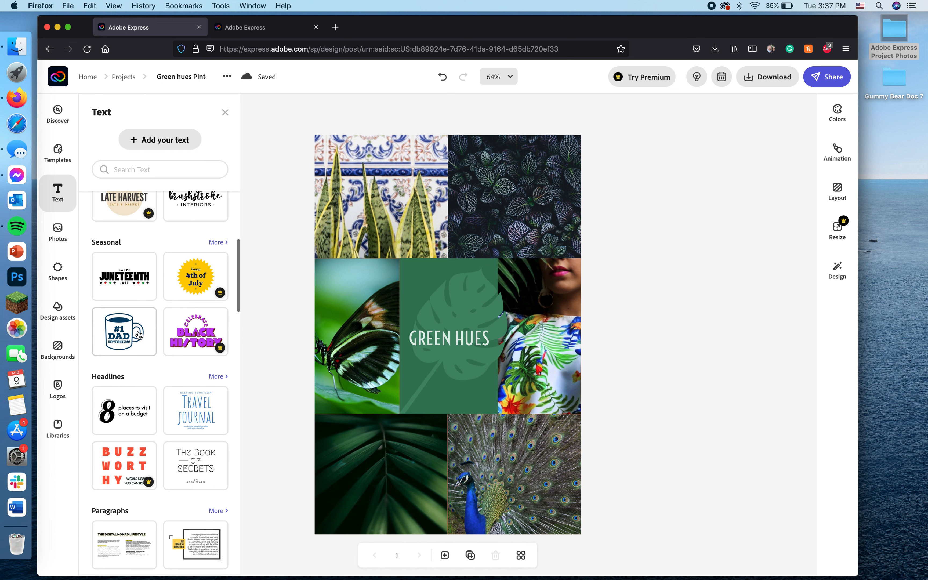
# Clear the Green search in the photo library and browse the Adobe Stock photo categories.
pyautogui.click(57, 235)
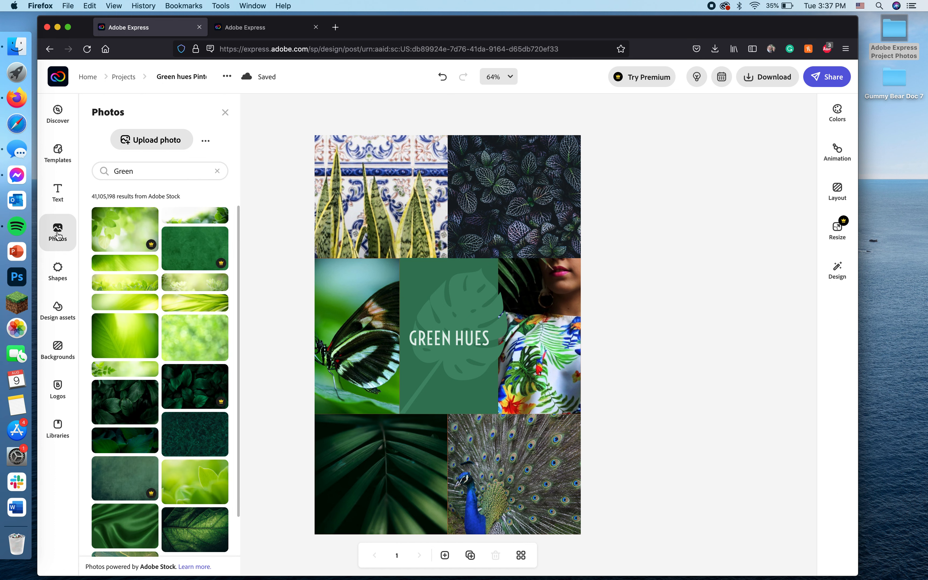
pyautogui.click(217, 171)
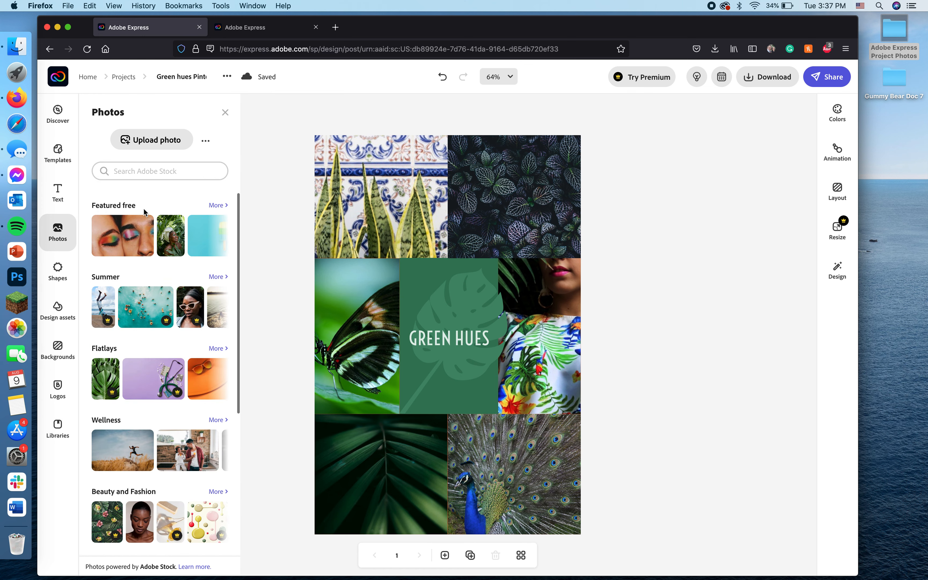
pyautogui.scroll(-6, 145, 270)
pyautogui.scroll(6, 145, 270)
pyautogui.scroll(-6, 145, 272)
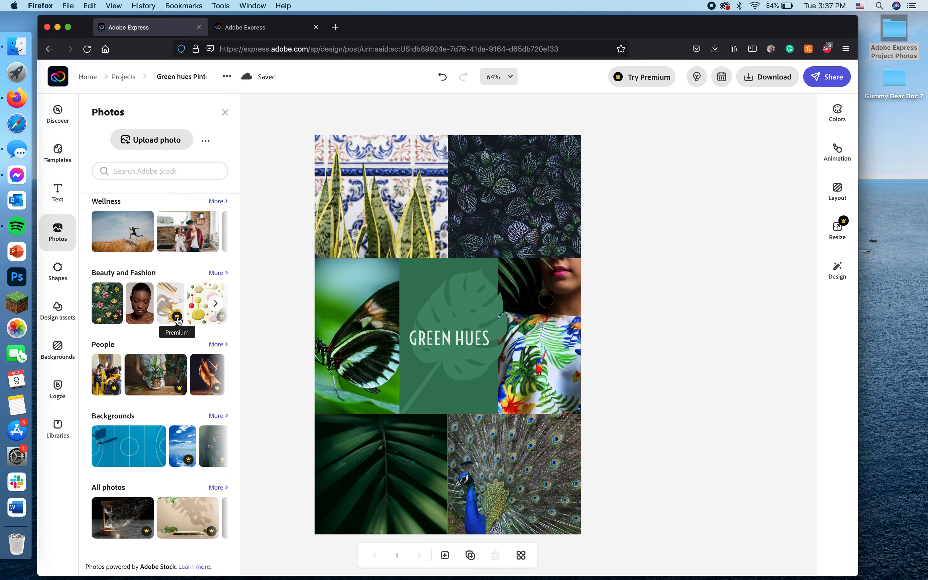
# Look through the available shapes, design assets, backgrounds, logos and libraries, and close the asset browser.
pyautogui.click(58, 268)
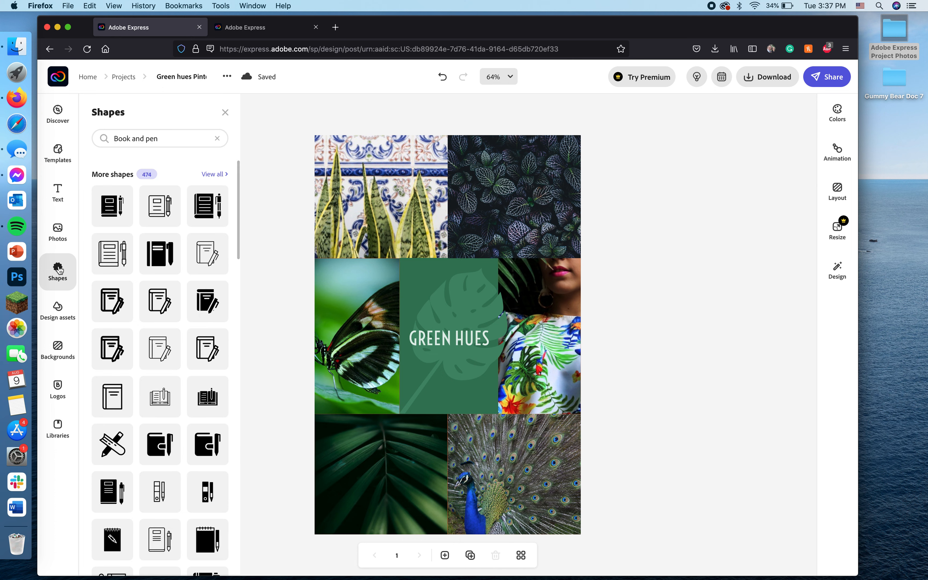
pyautogui.scroll(-10, 163, 318)
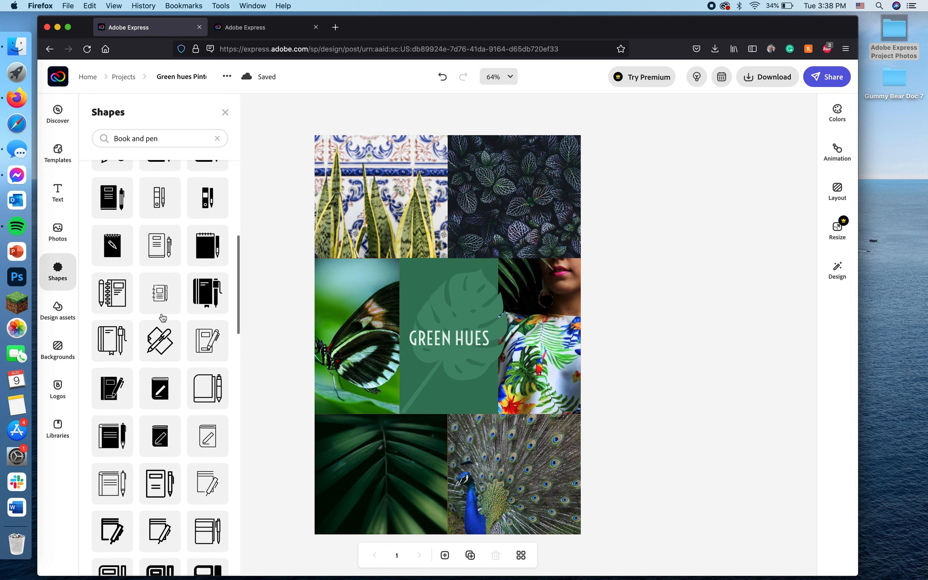
pyautogui.click(65, 309)
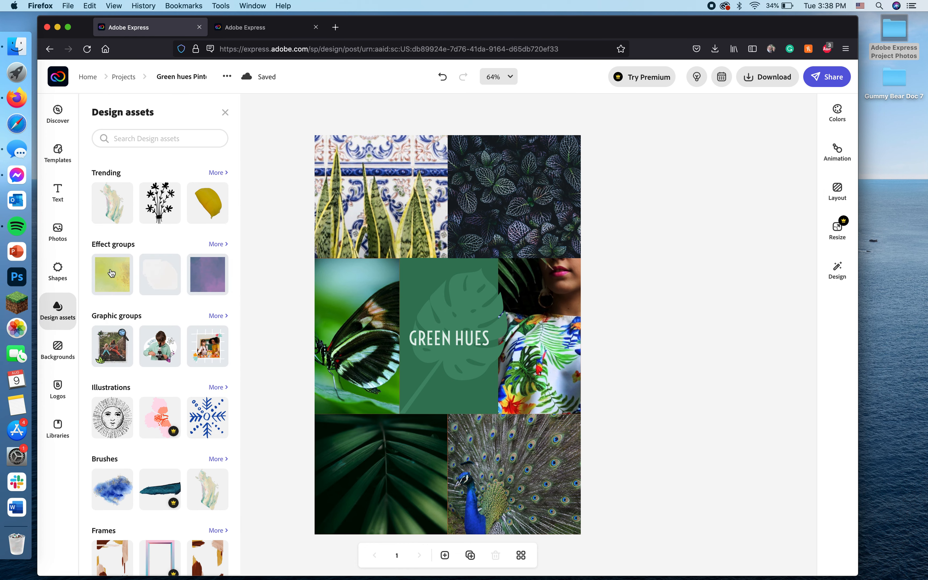
pyautogui.click(58, 348)
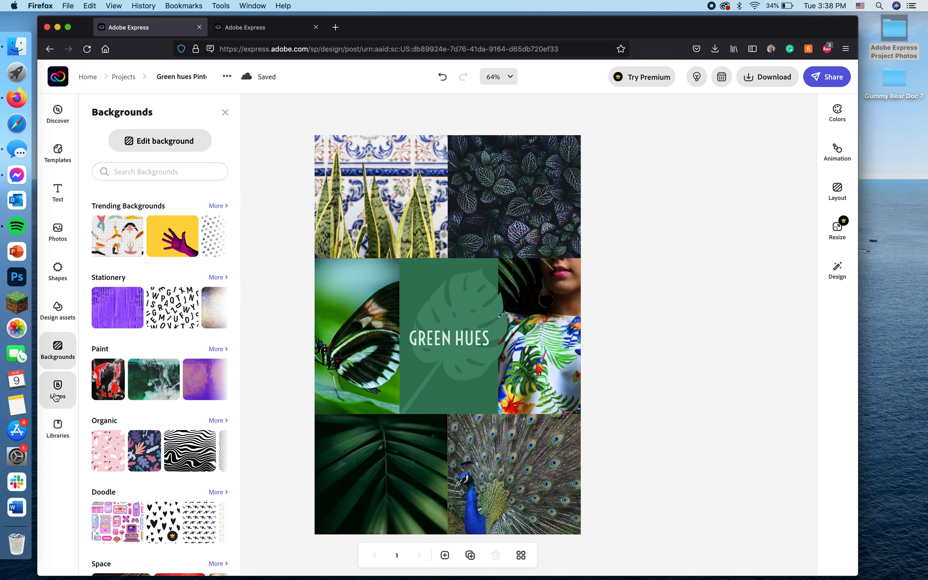
pyautogui.moveTo(57, 396)
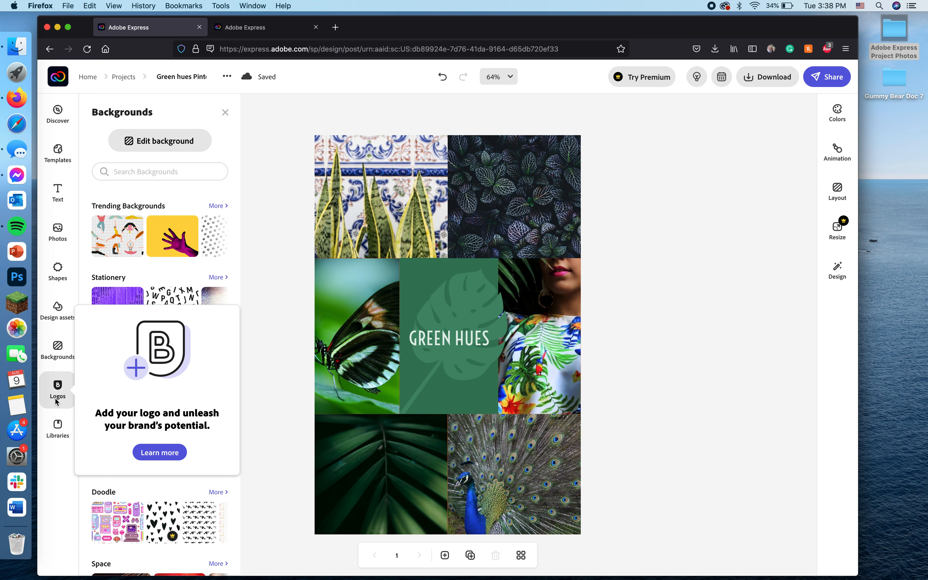
pyautogui.click(57, 427)
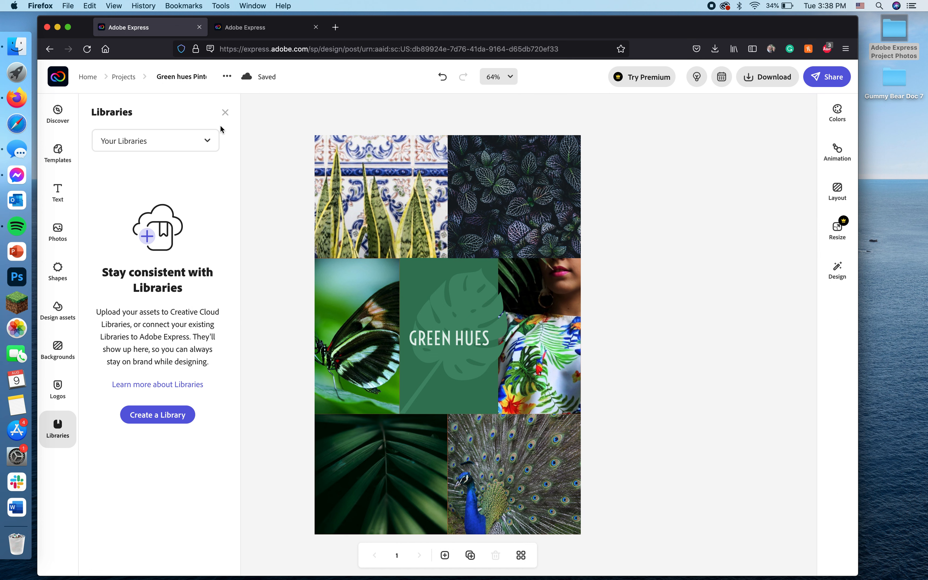
pyautogui.click(225, 112)
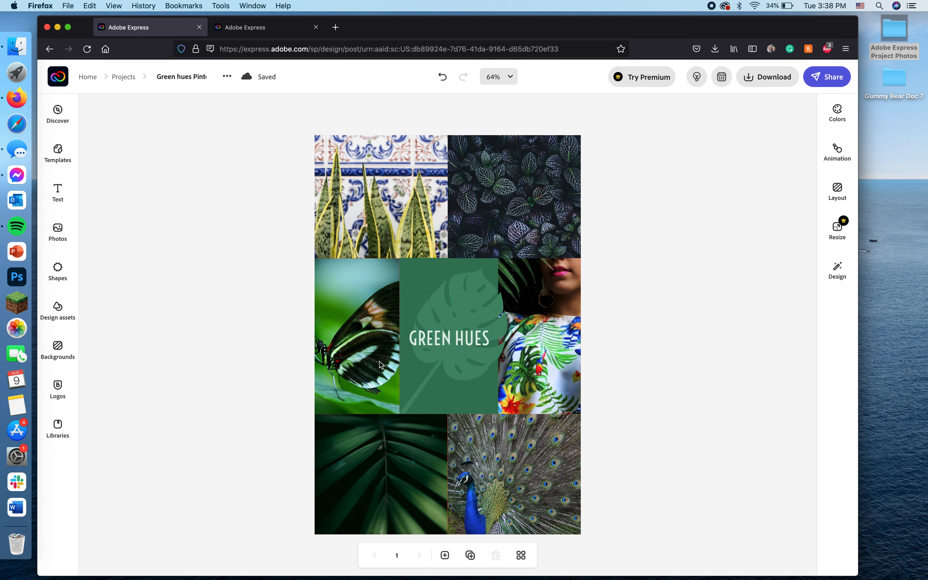
# Set the scale of the collage's patterned-tile photo to 22, and undo a trial rotation of it to -73.
pyautogui.click(410, 213)
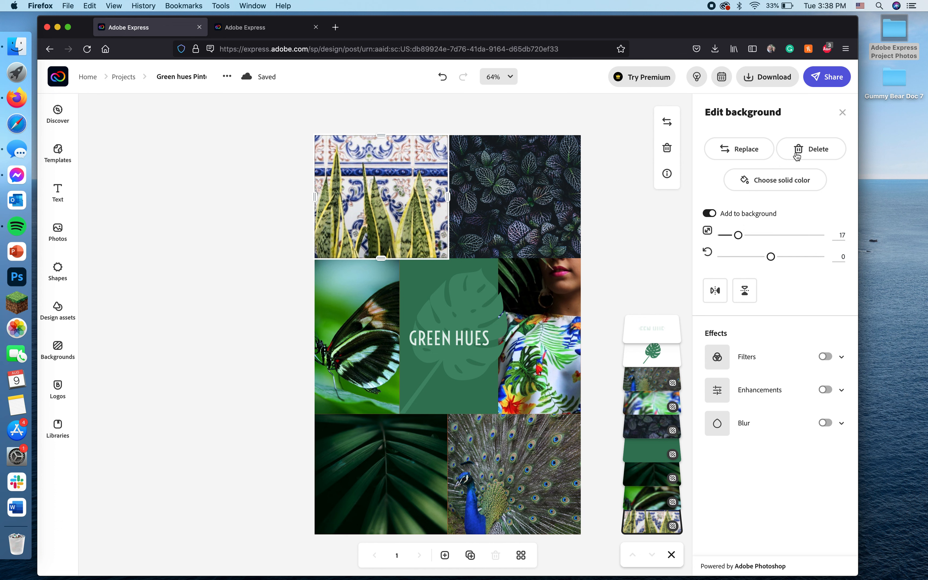
pyautogui.moveTo(738, 235); pyautogui.dragTo(752, 264)
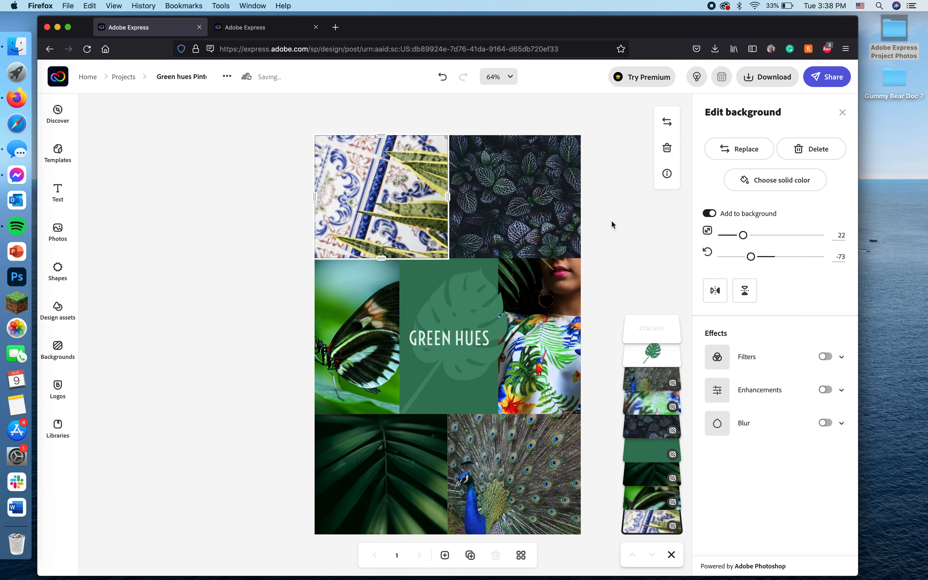
pyautogui.press('super+z')
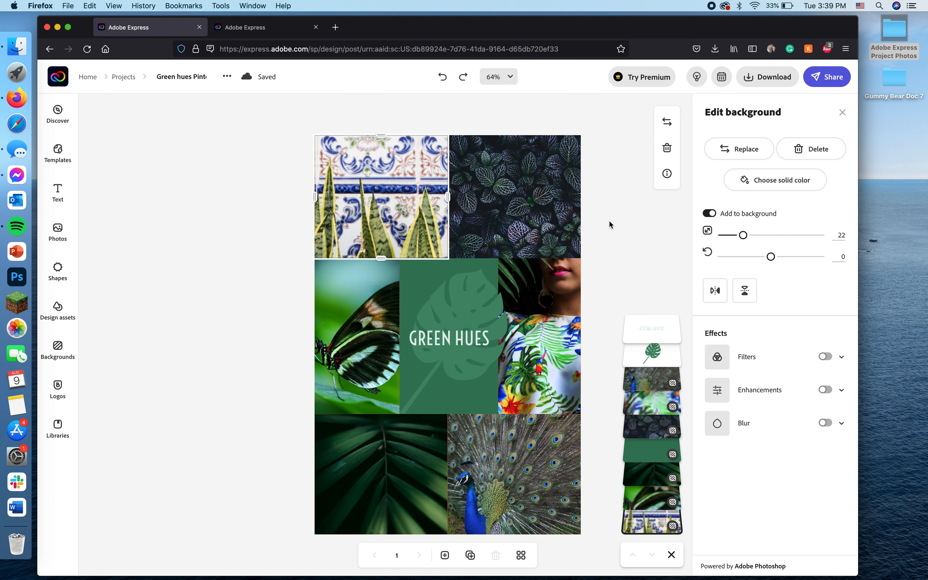
# Try widening the patterned-tile photo's cell across the collage, and undo the change.
pyautogui.moveTo(451, 196); pyautogui.dragTo(540, 196)
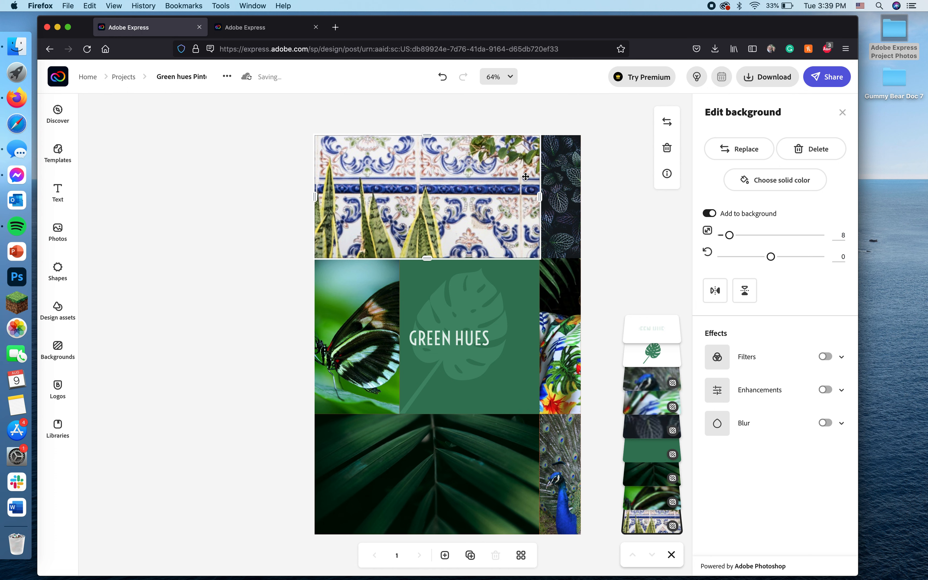
pyautogui.press('super+z')
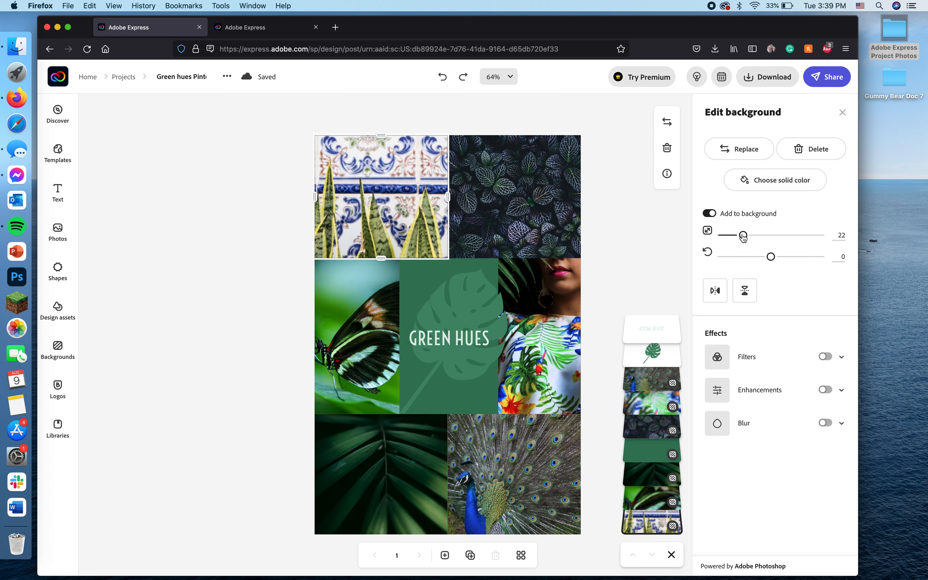
# Flip the patterned-tile photo horizontally within its collage cell.
pyautogui.click(712, 291)
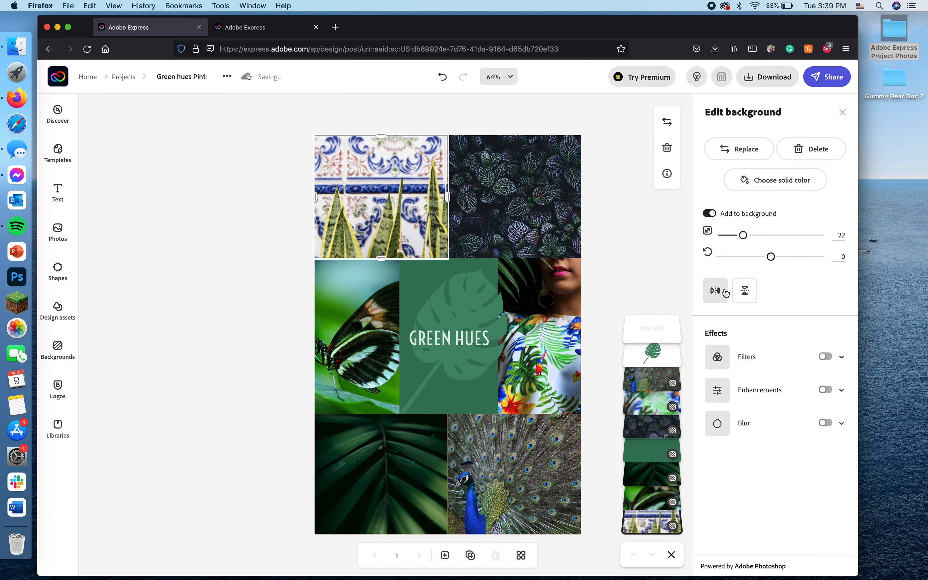
# Try flipping the patterned-tile photo vertically, and return it to its original horizontal and vertical orientation.
pyautogui.click(744, 290)
pyautogui.click(716, 293)
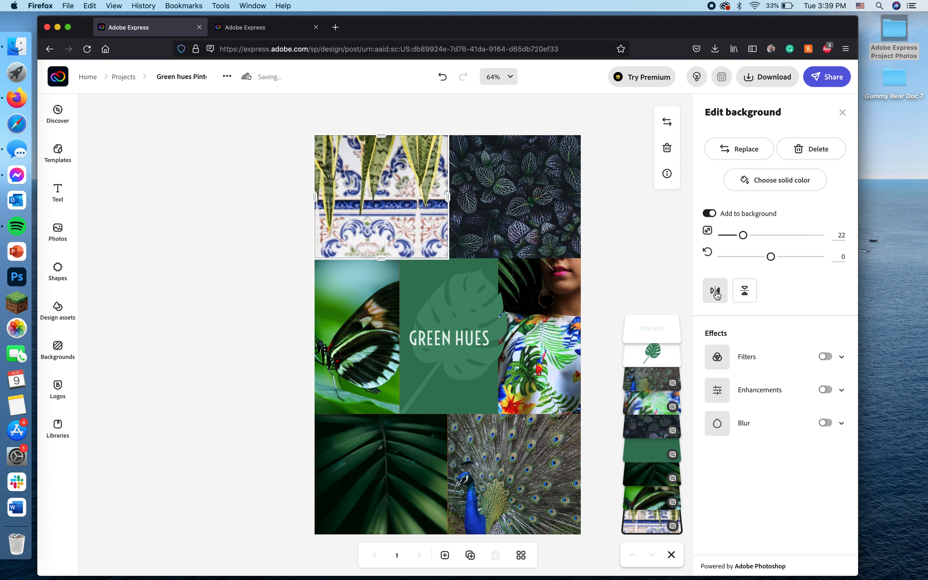
pyautogui.click(745, 290)
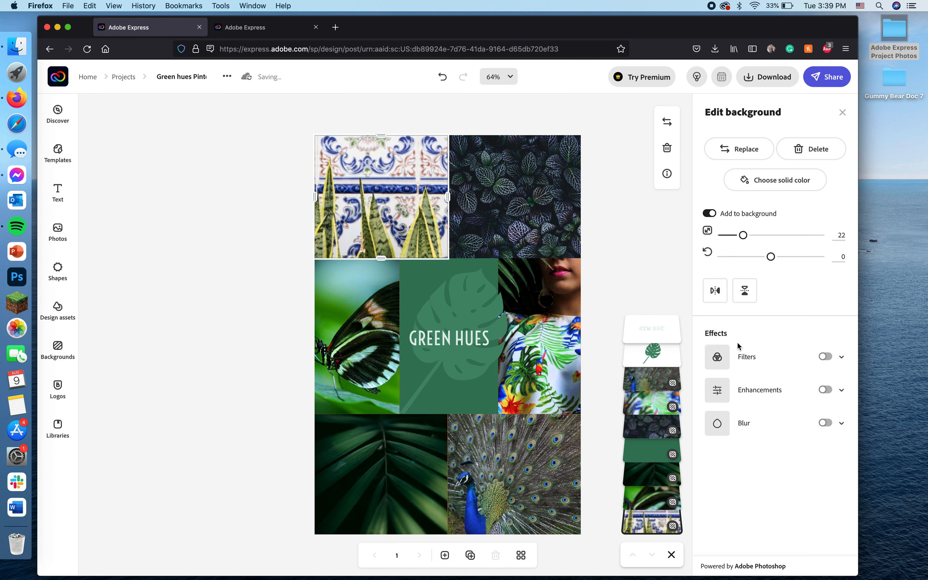
# Try the Duotone filter and the Enhancements effect on the patterned-tile photo, turning each one off again.
pyautogui.click(842, 361)
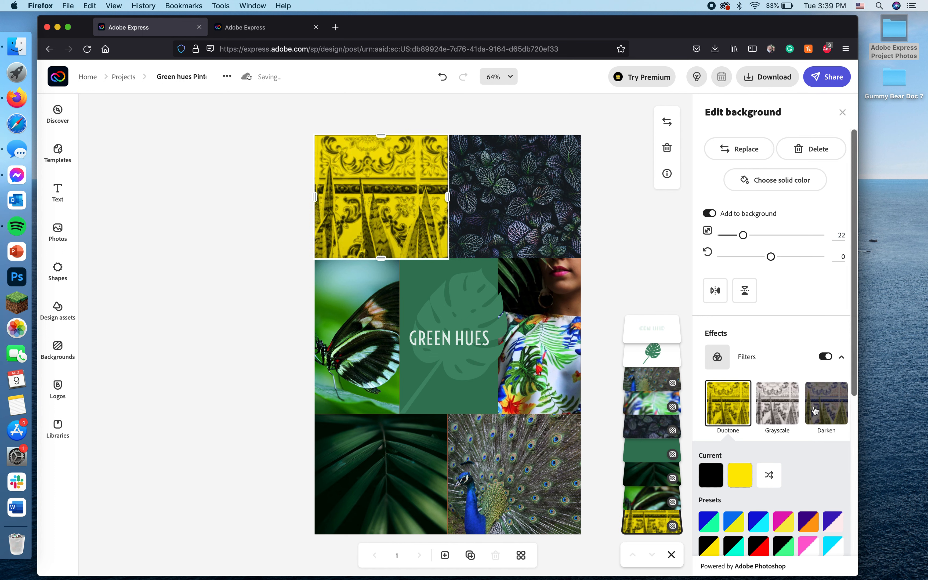
pyautogui.click(826, 357)
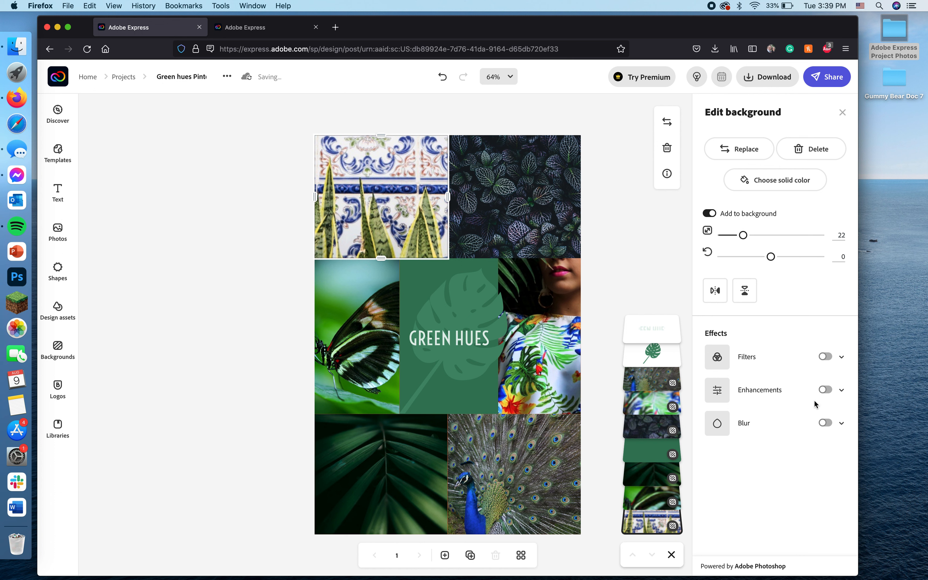
pyautogui.click(825, 390)
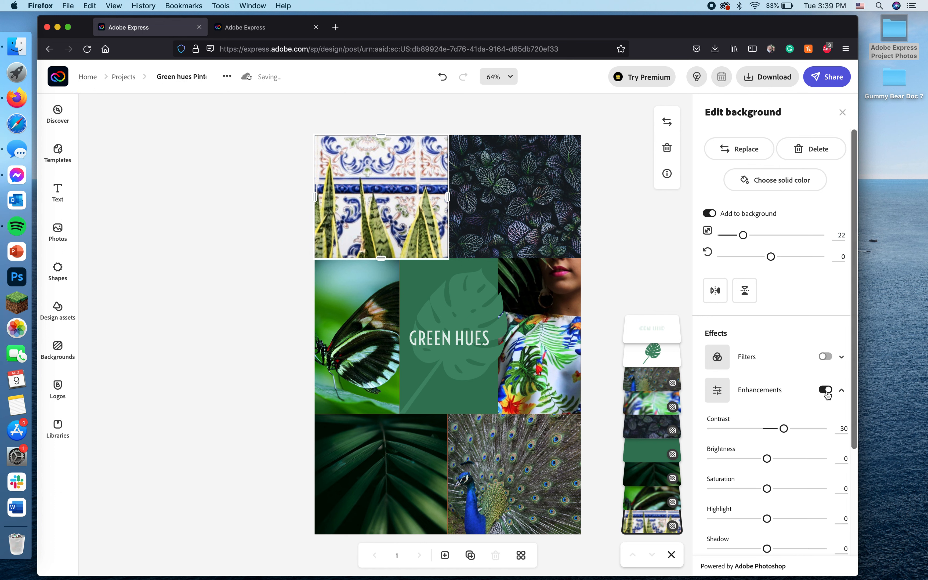
pyautogui.click(825, 389)
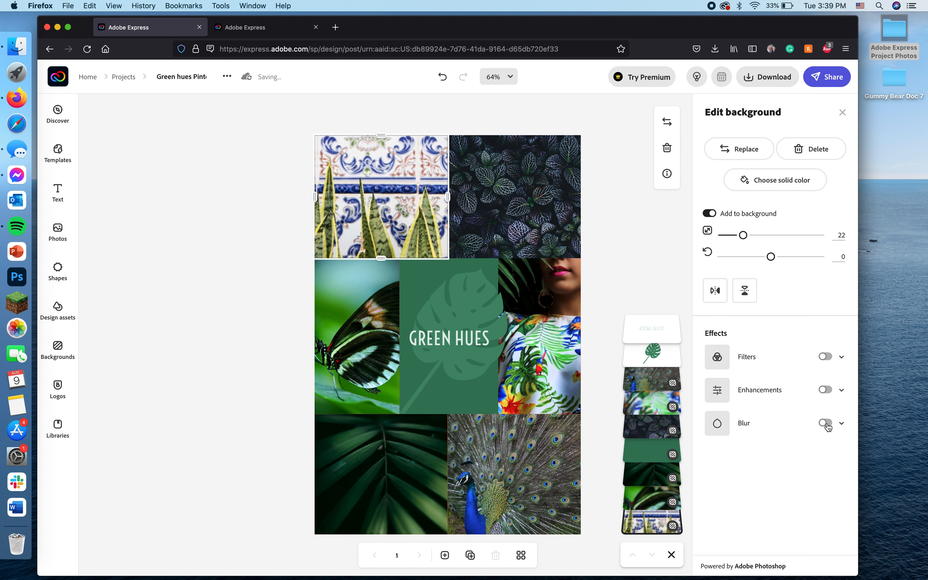
# Try the Blur effect on the floral-dress photo, lower its amount, and turn it off again.
pyautogui.click(556, 338)
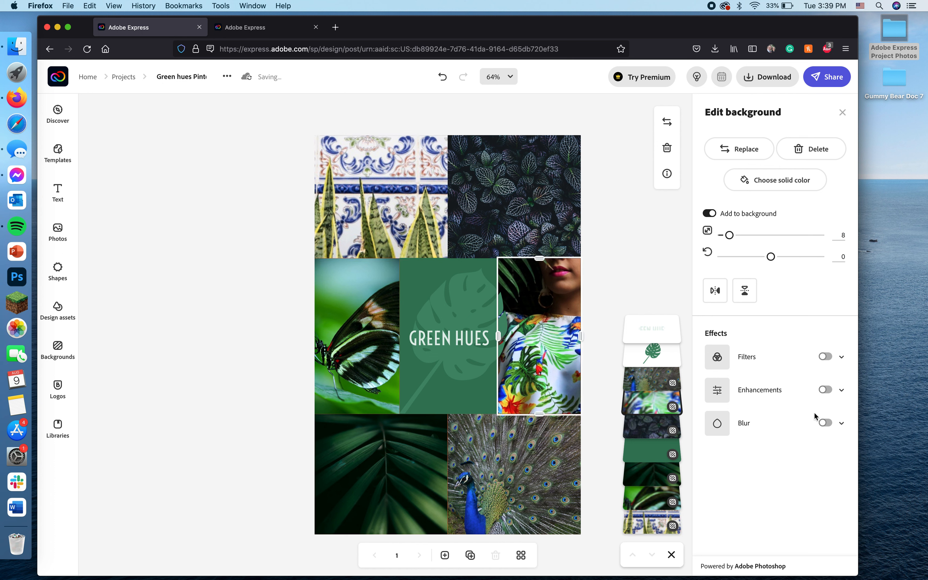
pyautogui.click(826, 423)
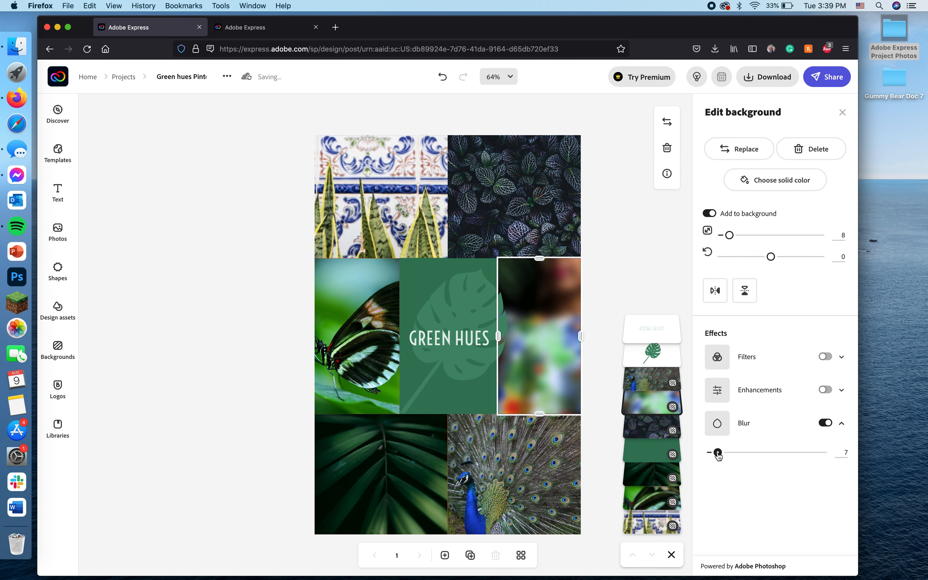
pyautogui.moveTo(719, 454); pyautogui.dragTo(665, 455)
pyautogui.click(821, 426)
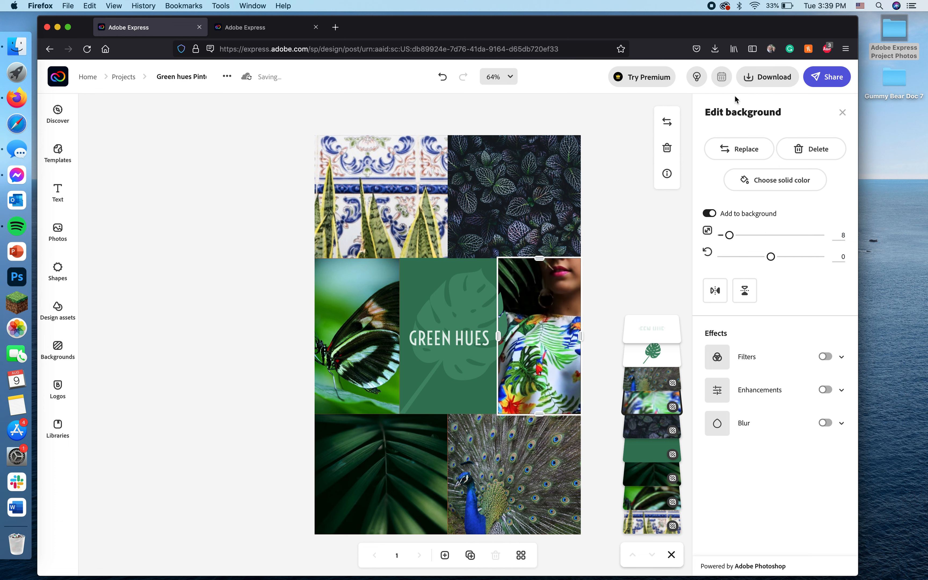
# Look through the editing options for the leaf shape and the GREEN HUES text without changing them.
pyautogui.click(461, 294)
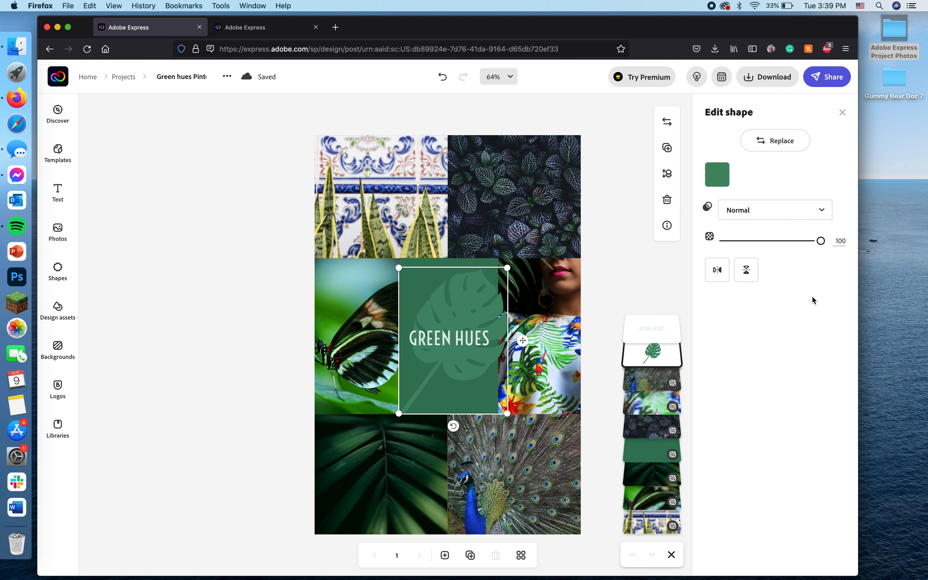
pyautogui.moveTo(822, 244); pyautogui.dragTo(847, 235)
pyautogui.click(455, 342)
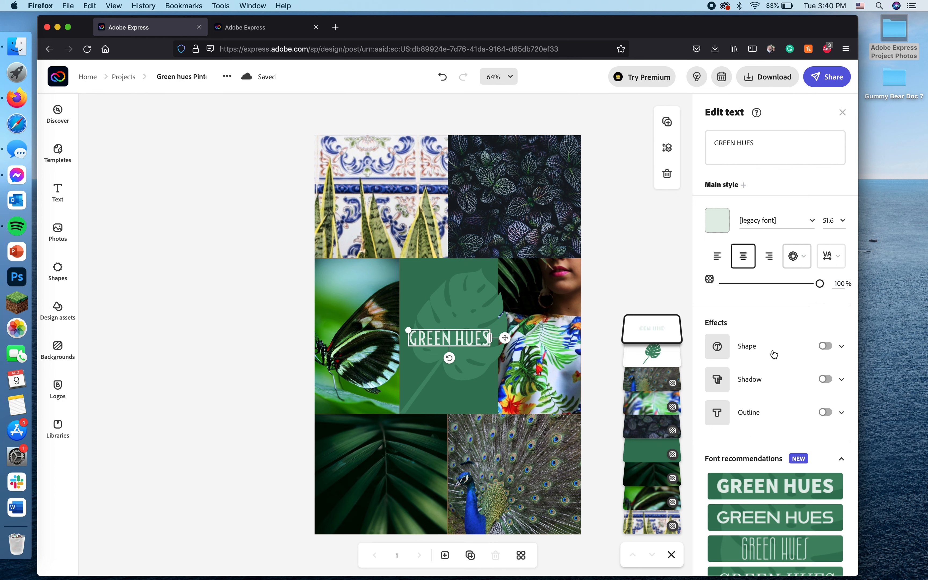
pyautogui.scroll(-3, 773, 355)
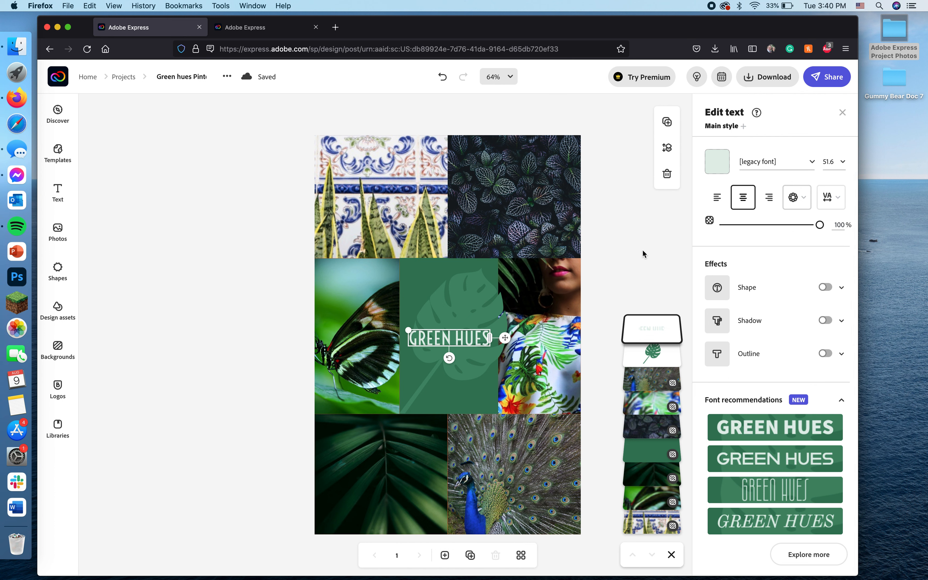
pyautogui.click(660, 286)
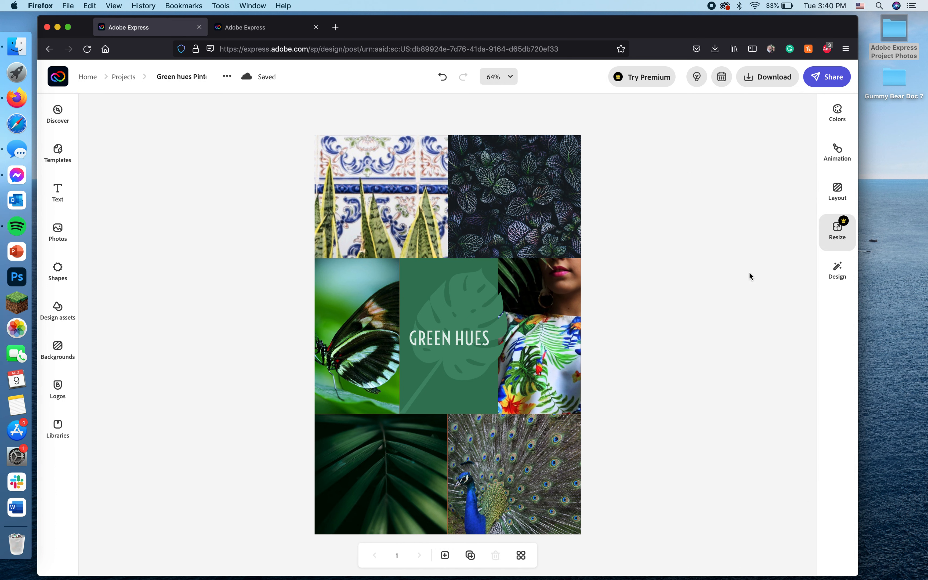
pyautogui.click(506, 344)
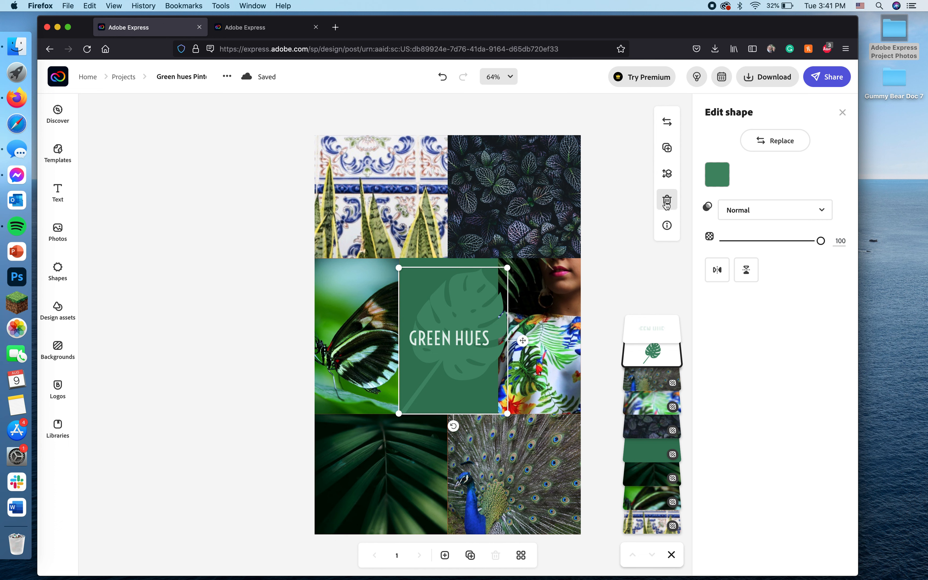
pyautogui.click(272, 189)
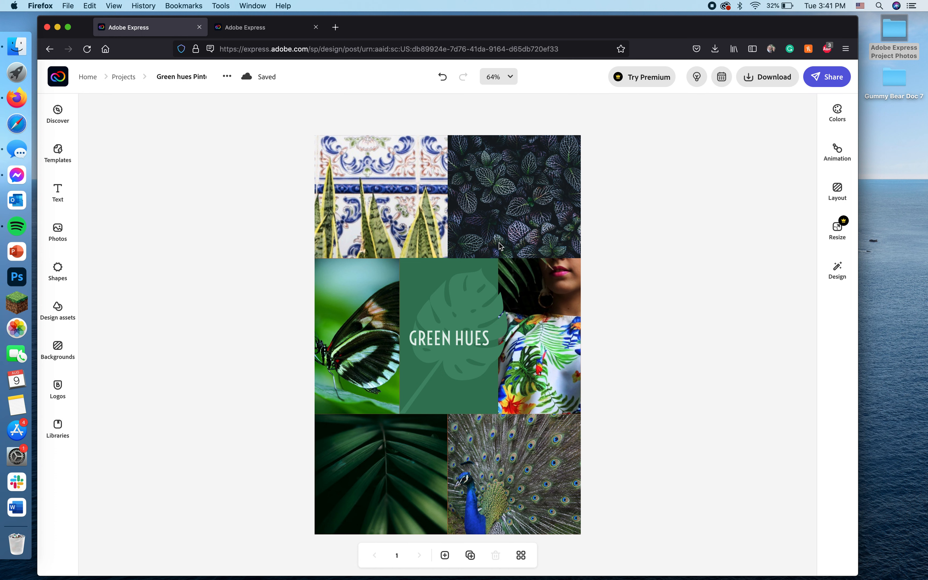
# Replace the patterned-tile photo with the uploaded indoor bridal couple photo, 117645818_12450…21_n.jpg, from the Adobe Express Project Photos folder.
pyautogui.click(382, 192)
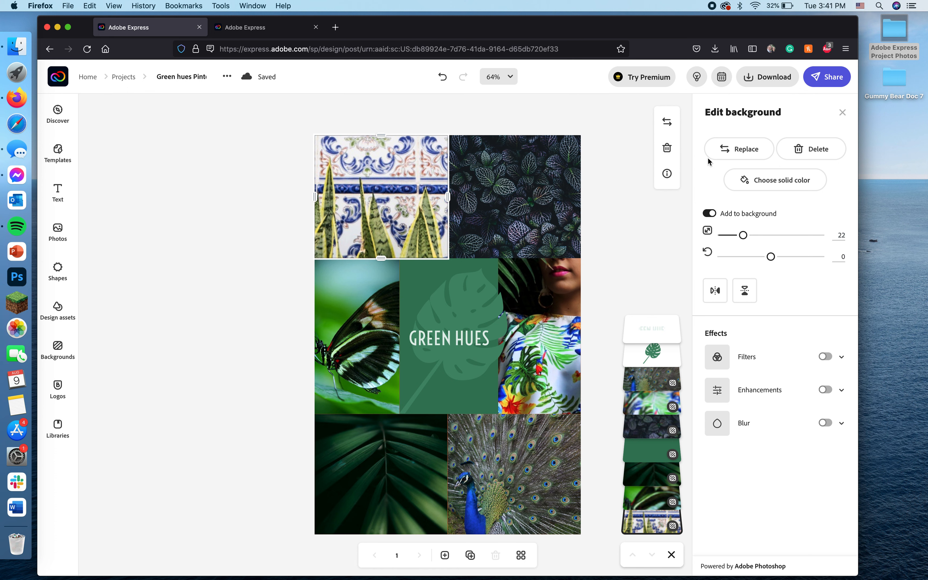
pyautogui.click(742, 152)
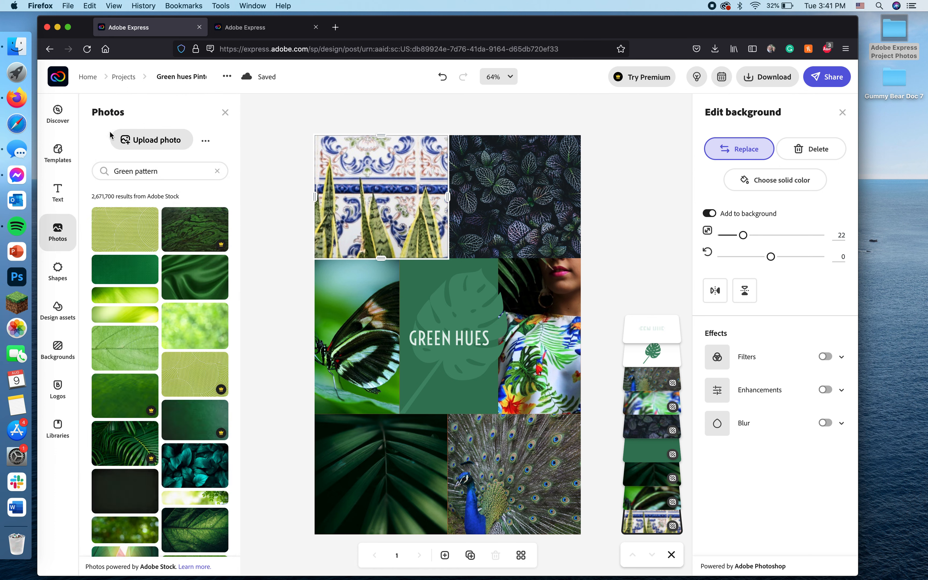
pyautogui.click(144, 142)
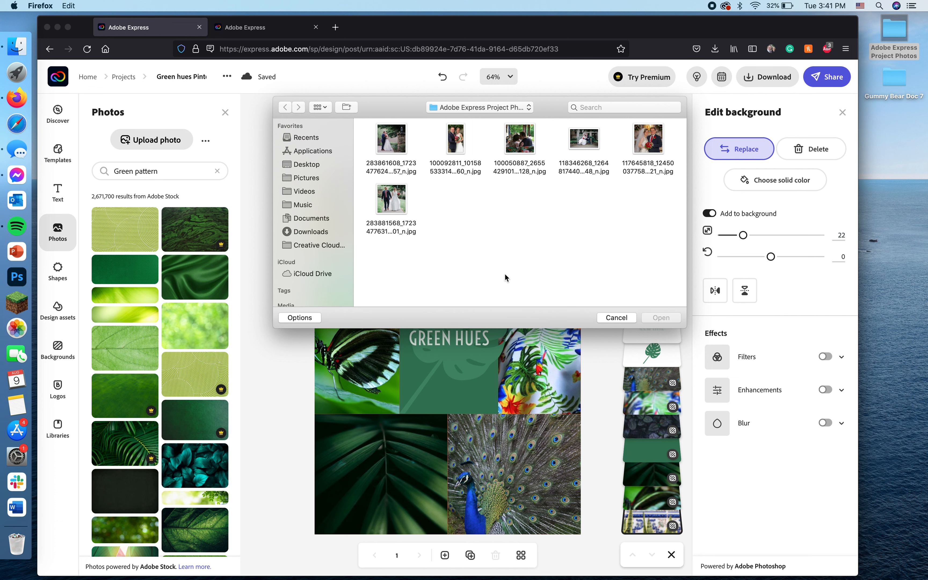
pyautogui.click(651, 134)
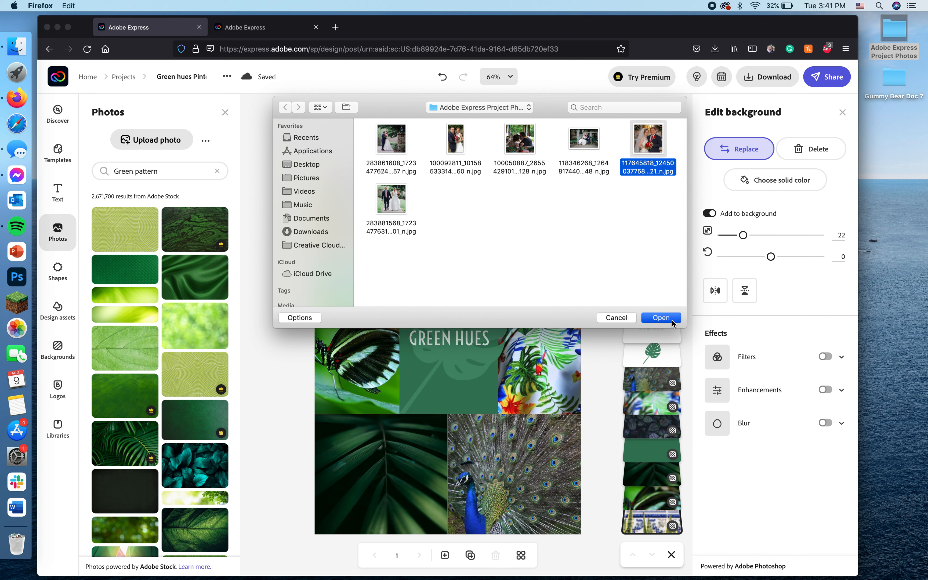
pyautogui.click(672, 319)
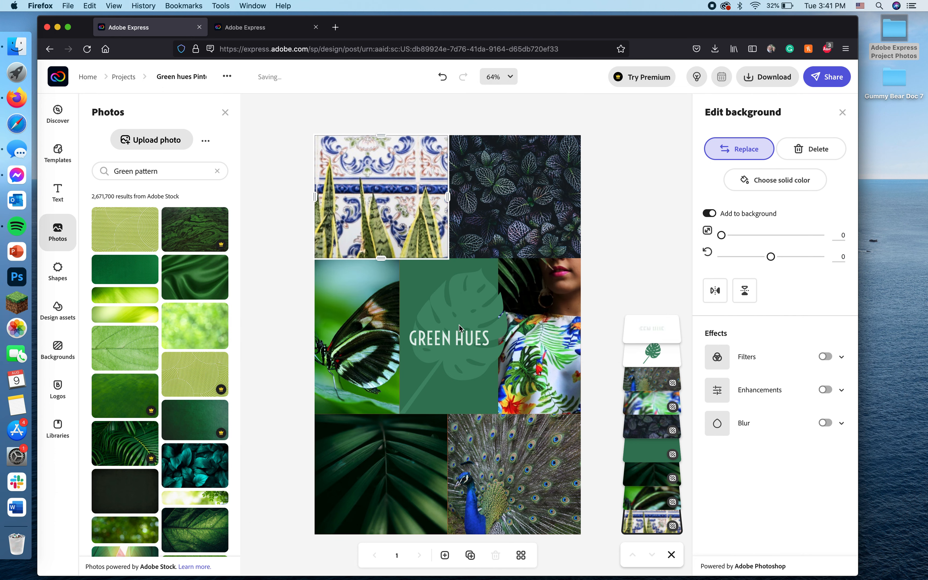
# Replace the floral-dress photo with the uploaded outdoor standing couple photo, 100092811_10158…60_n.jpg.
pyautogui.click(535, 323)
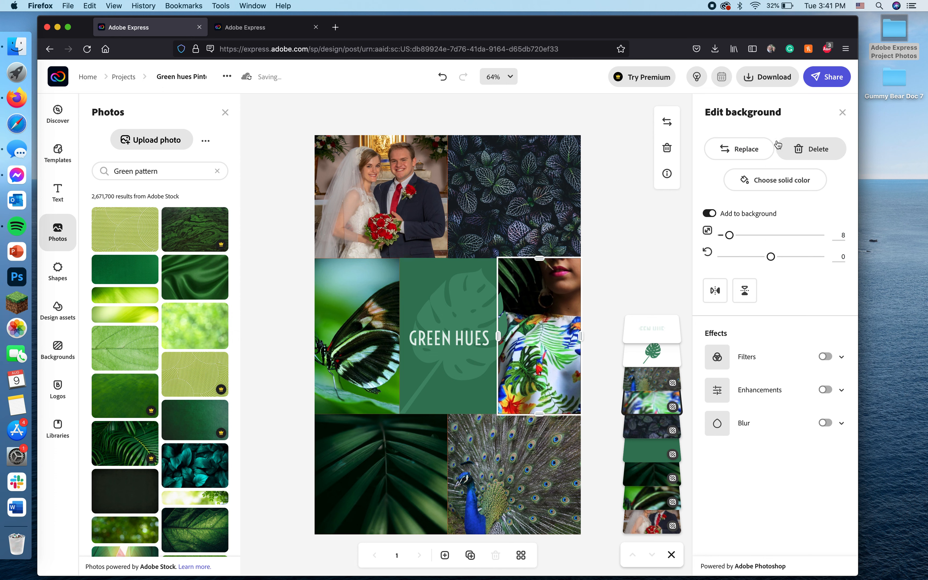
pyautogui.click(740, 149)
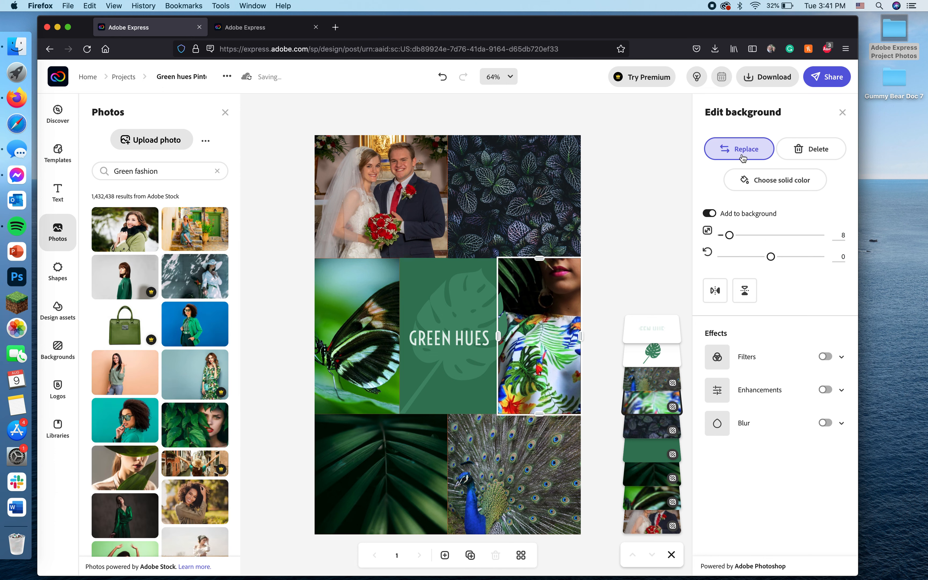
pyautogui.click(188, 138)
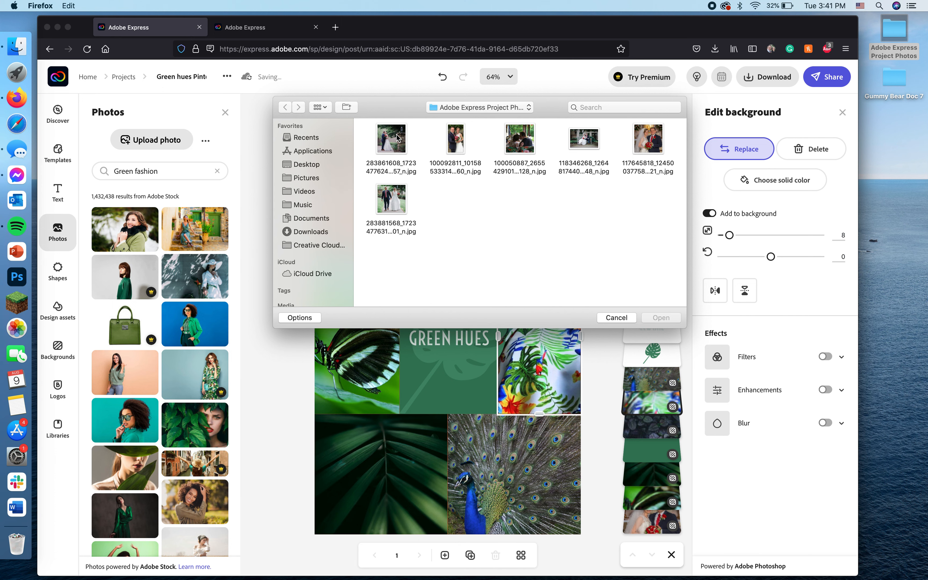
pyautogui.click(459, 145)
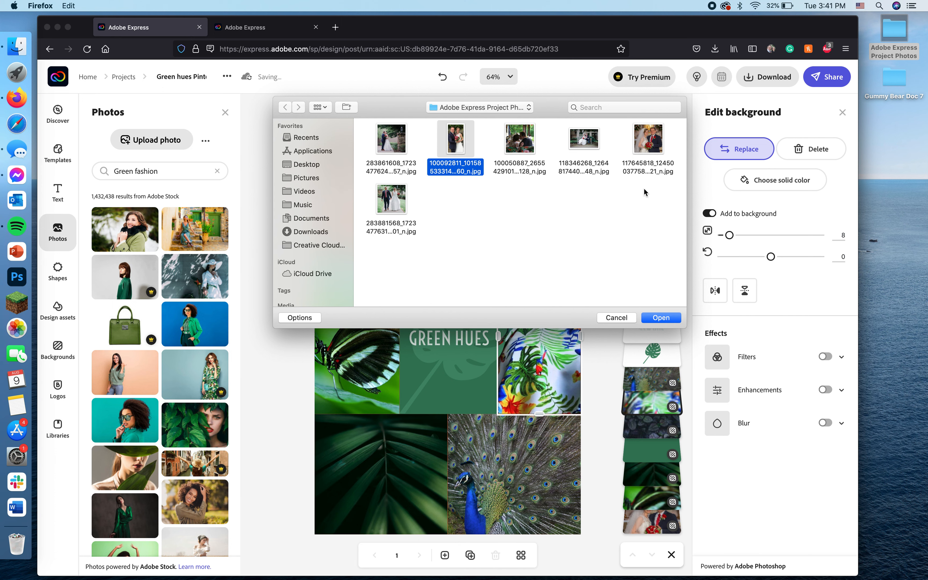
pyautogui.click(661, 318)
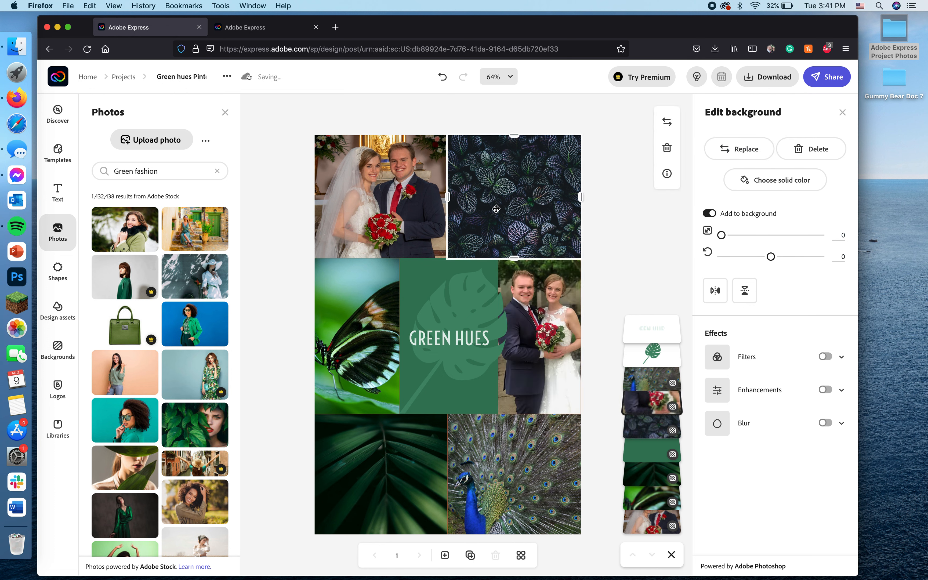
# Replace the dark purple-green leaves photo with the uploaded photo of the seated couple, 100050887_2655…128_n.jpg.
pyautogui.click(752, 148)
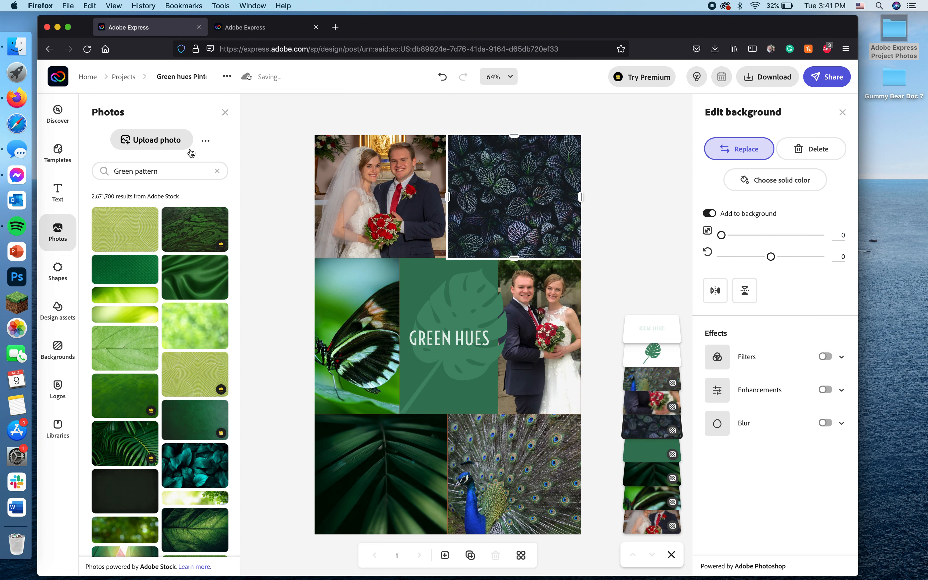
pyautogui.click(162, 149)
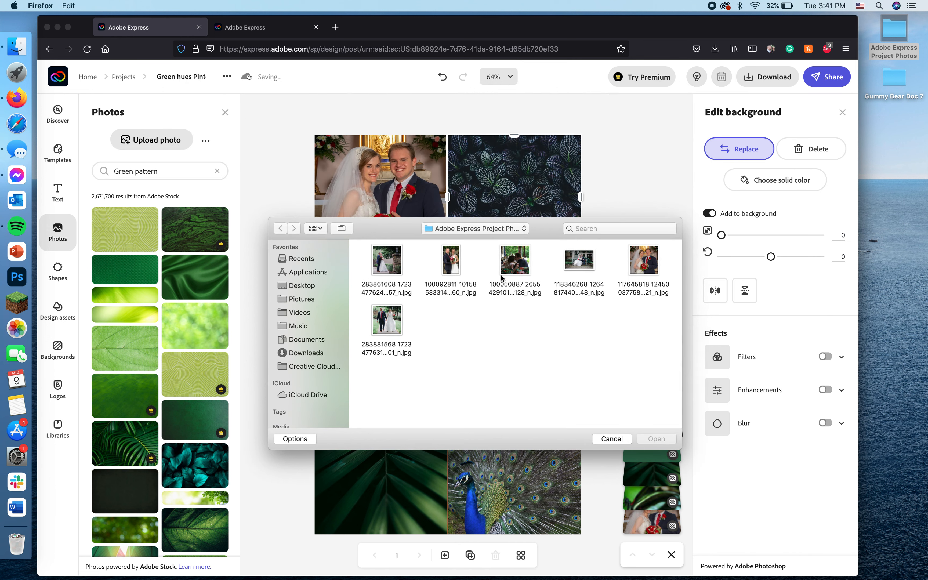
pyautogui.click(514, 267)
pyautogui.click(657, 438)
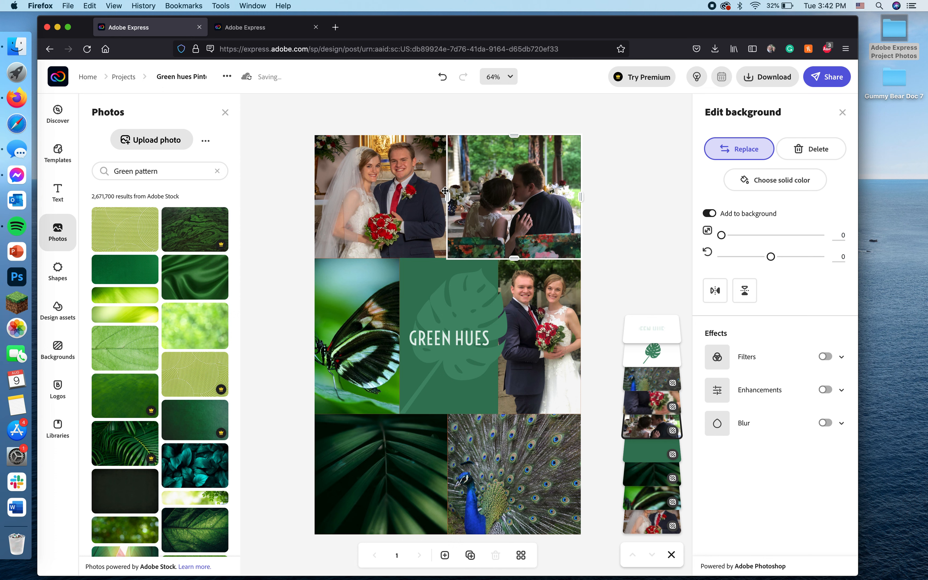
# Replace the butterfly photo with the uploaded photo of the standing couple kissing, 283861608_1723…57_n.jpg.
pyautogui.click(368, 344)
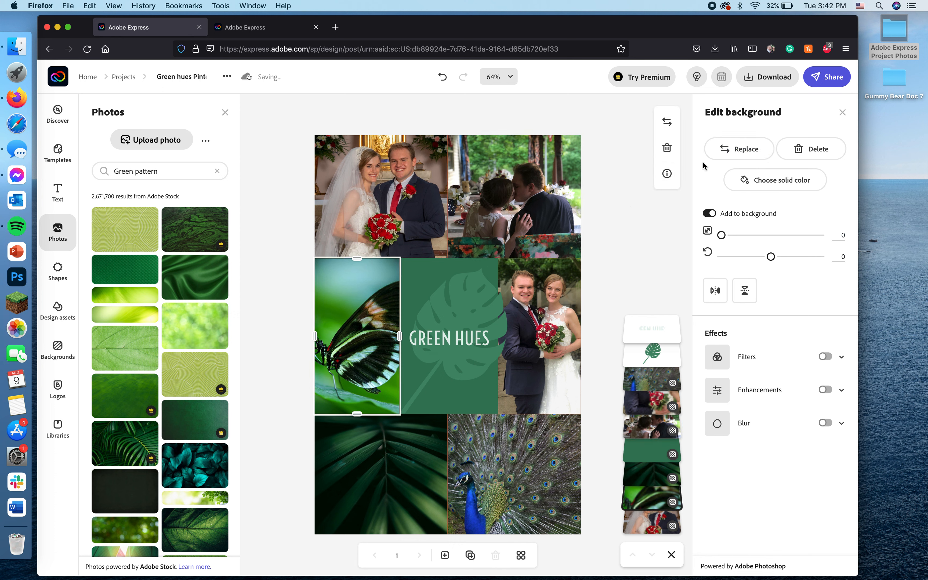
pyautogui.click(737, 157)
pyautogui.click(158, 141)
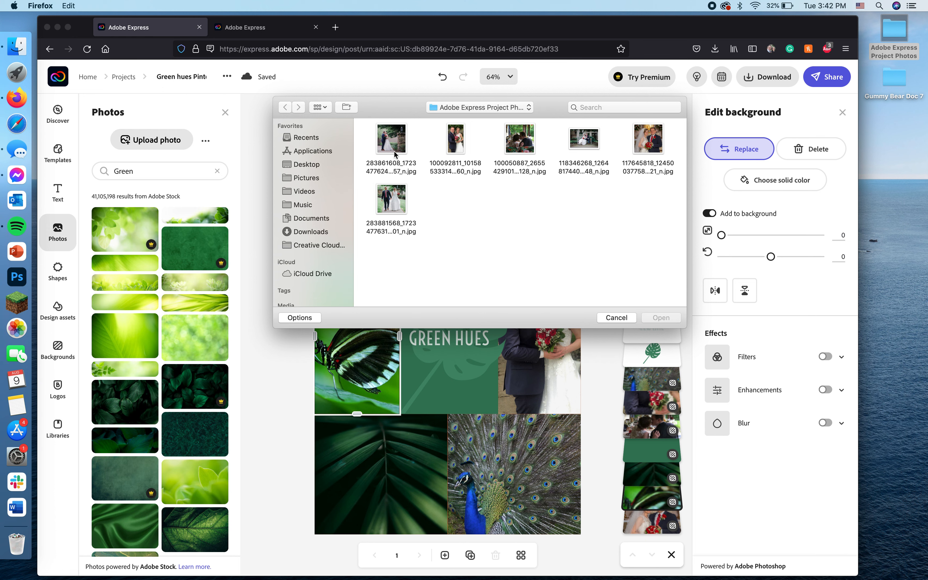
pyautogui.click(394, 139)
pyautogui.click(661, 318)
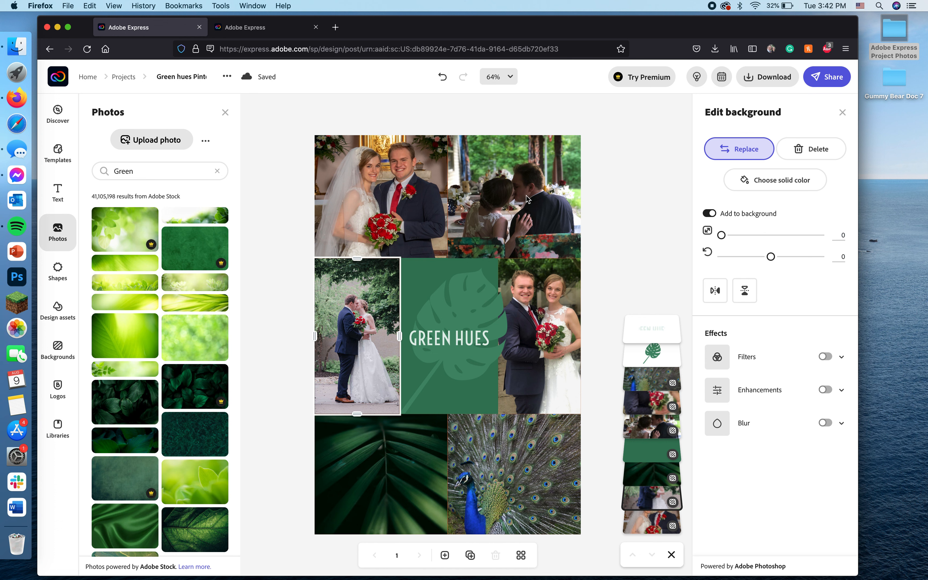
# Reposition the seated couple's photo within its cell, shift the standing kissing couple's photo slightly left within its cell, and deselect it.
pyautogui.click(502, 195)
pyautogui.moveTo(506, 198)
pyautogui.mouseDown()
pyautogui.moveTo(501, 186)
pyautogui.moveTo(500, 197)
pyautogui.mouseUp()
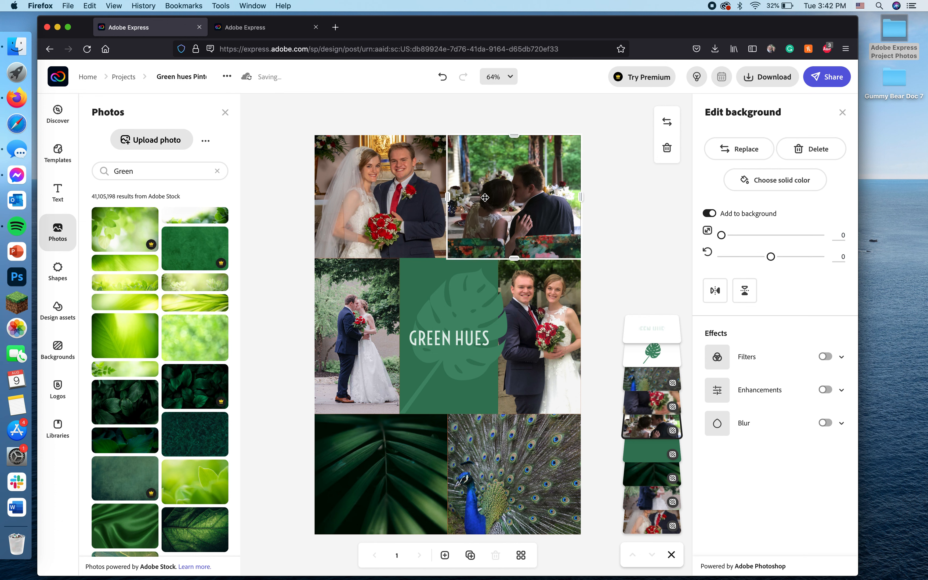
pyautogui.click(368, 326)
pyautogui.moveTo(367, 326)
pyautogui.mouseDown()
pyautogui.moveTo(345, 325)
pyautogui.moveTo(364, 328)
pyautogui.moveTo(356, 324)
pyautogui.mouseUp()
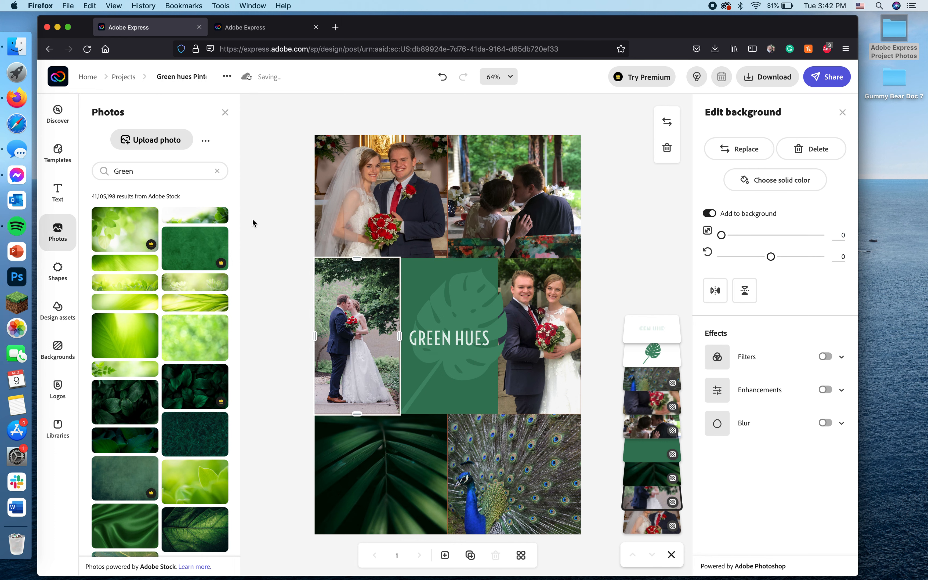
pyautogui.click(269, 247)
pyautogui.click(367, 305)
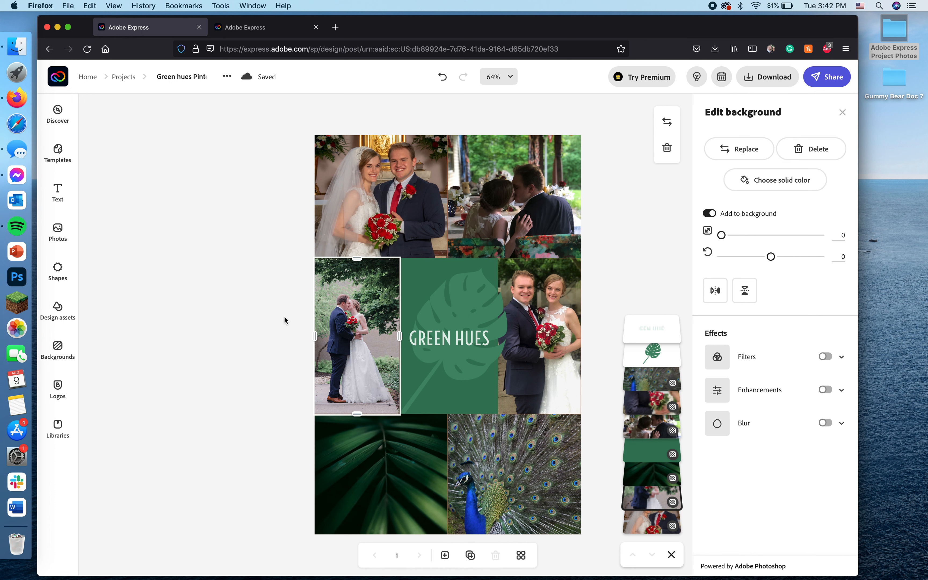
pyautogui.click(270, 307)
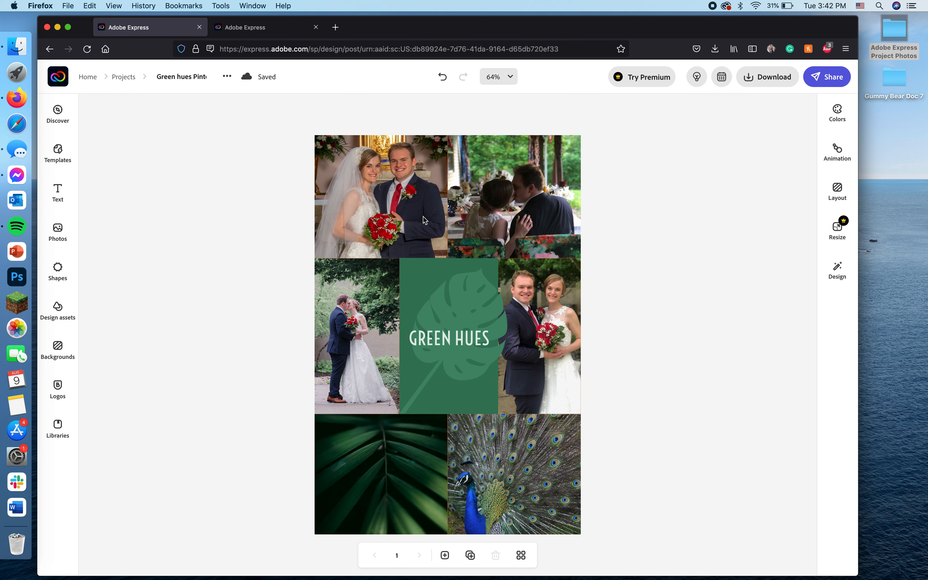
# Delete the peacock photo's cell from the collage so the palm leaf photo's cell spans the full row.
pyautogui.click(434, 453)
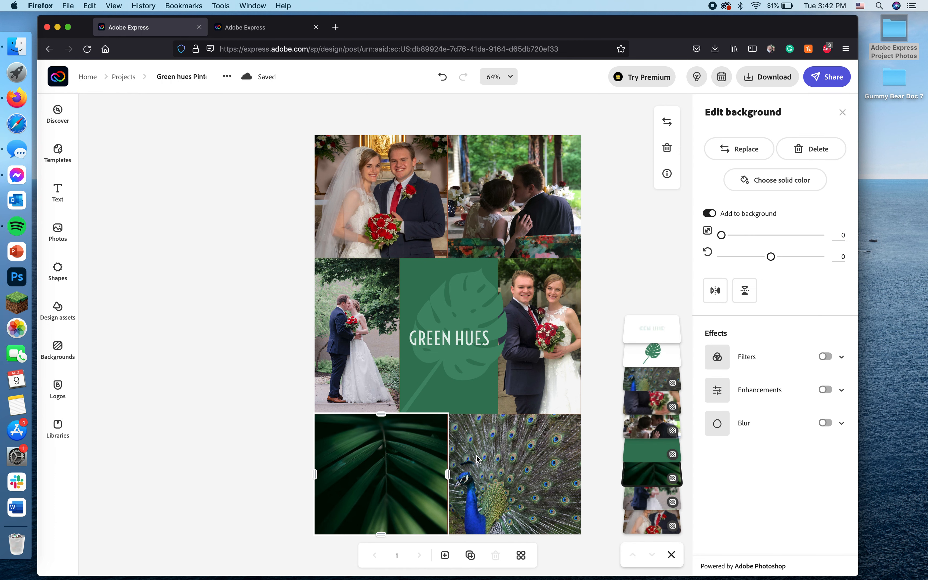
pyautogui.click(536, 457)
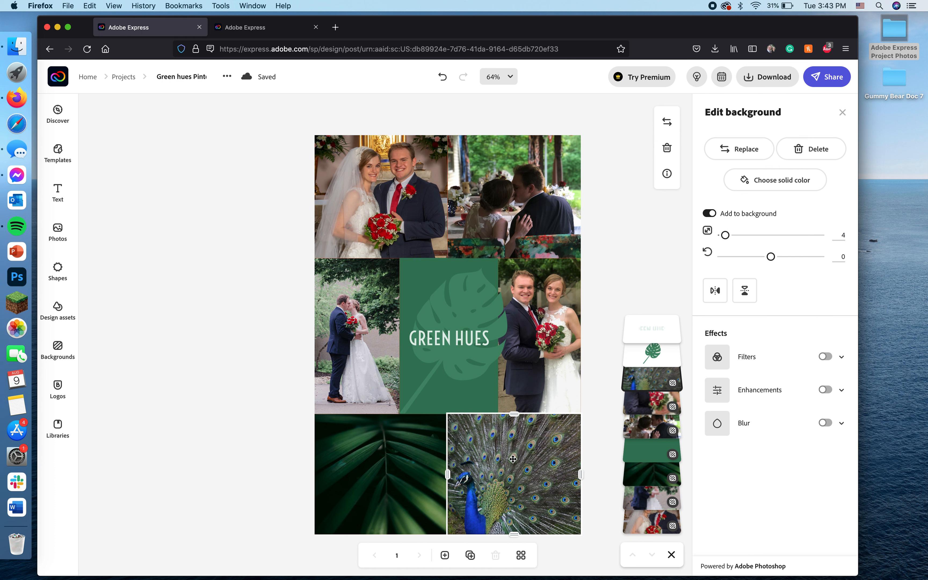
pyautogui.press('BackSpace')
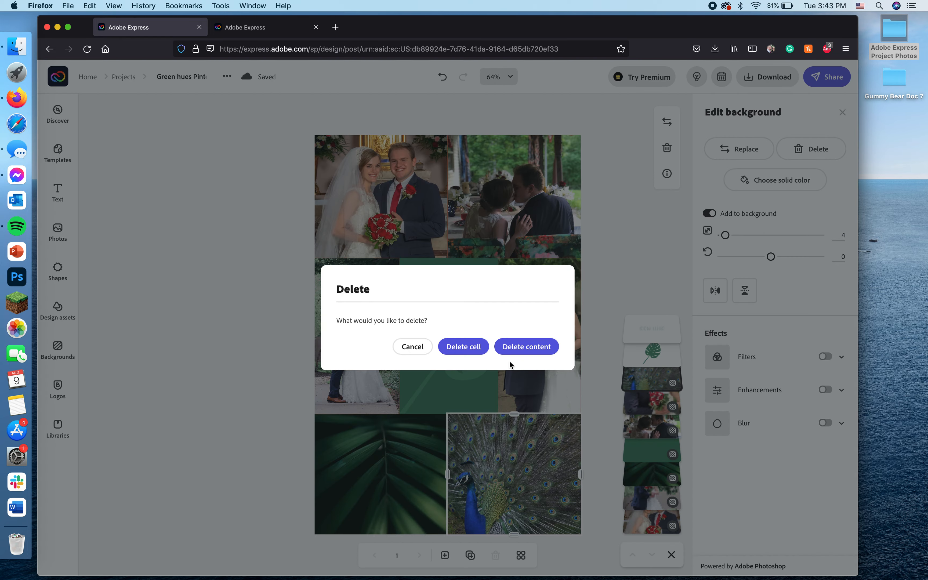
pyautogui.click(465, 345)
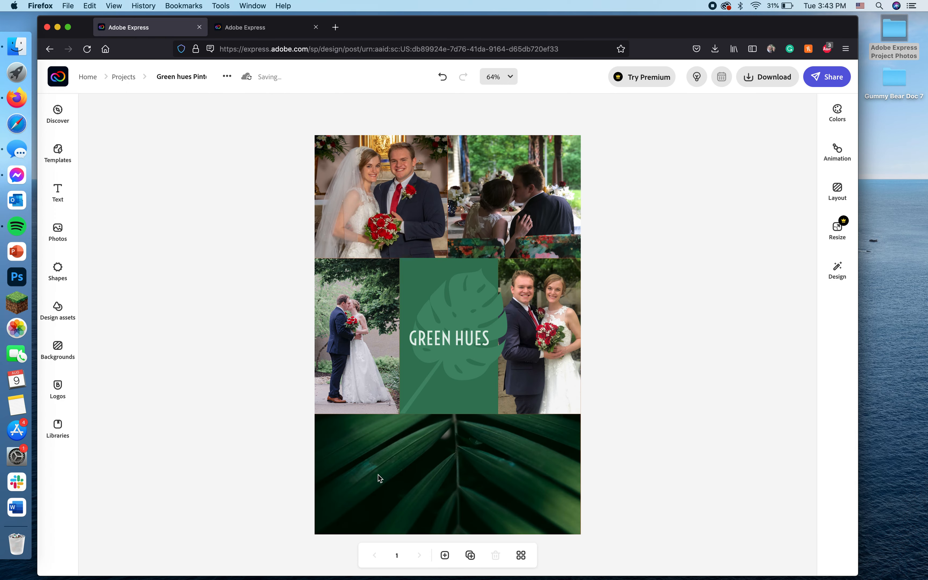
# Replace the wide palm leaf photo with the uploaded photo of the couple on a bench, 118346268_1264…48_n.jpg.
pyautogui.click(479, 461)
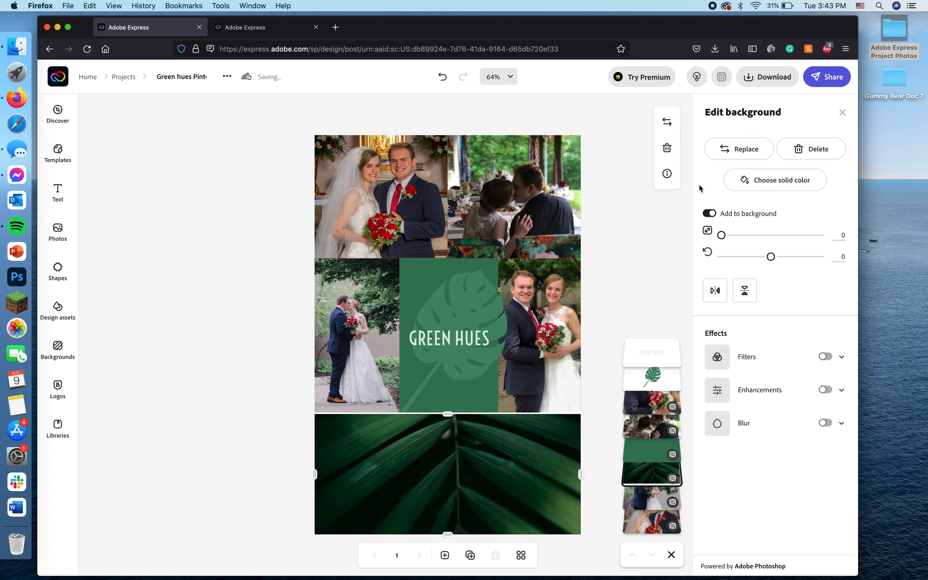
pyautogui.click(740, 158)
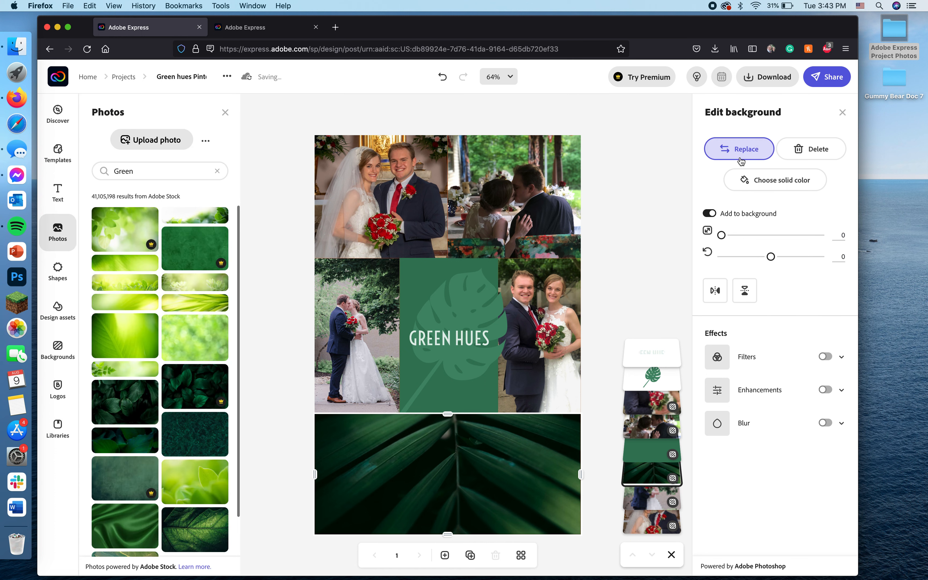
pyautogui.click(145, 146)
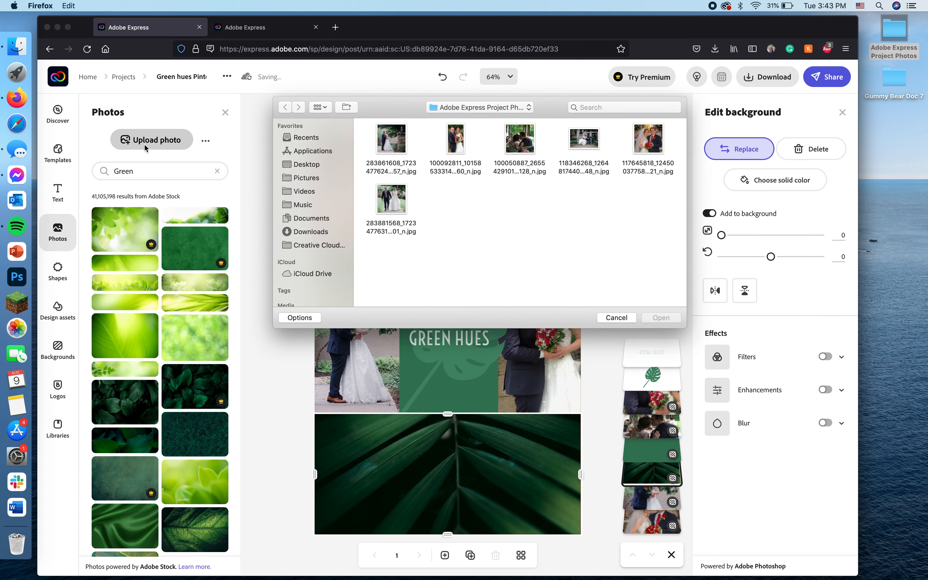
pyautogui.click(574, 142)
pyautogui.click(666, 317)
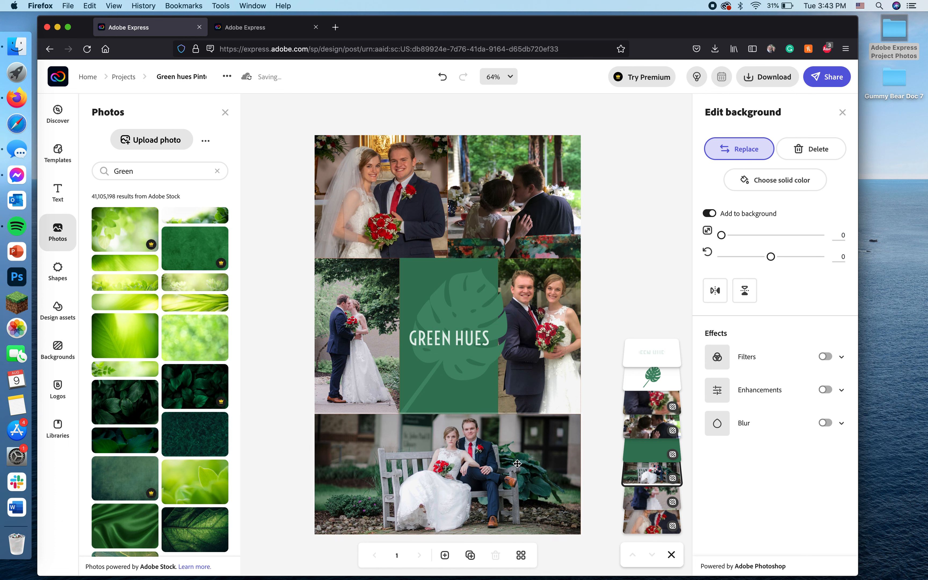
pyautogui.click(517, 466)
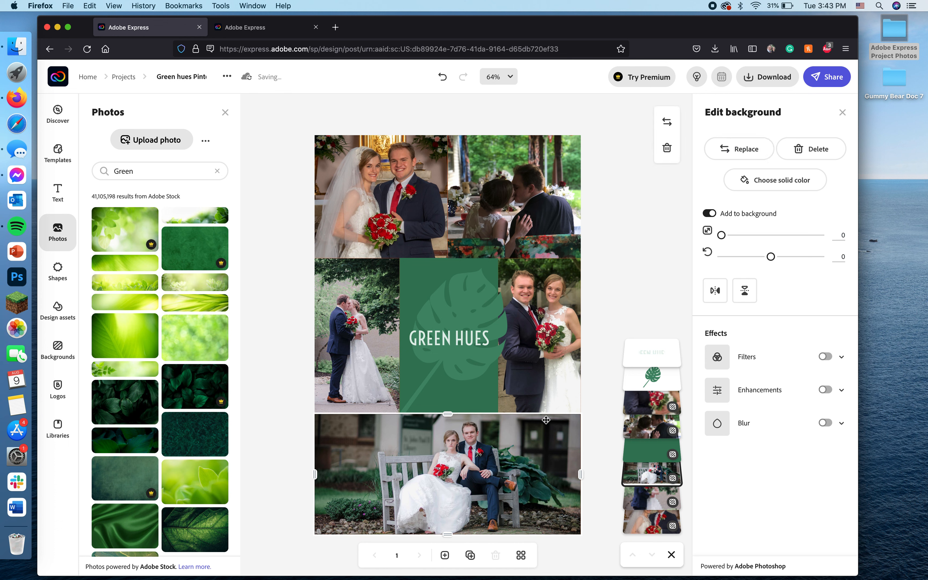
pyautogui.click(478, 310)
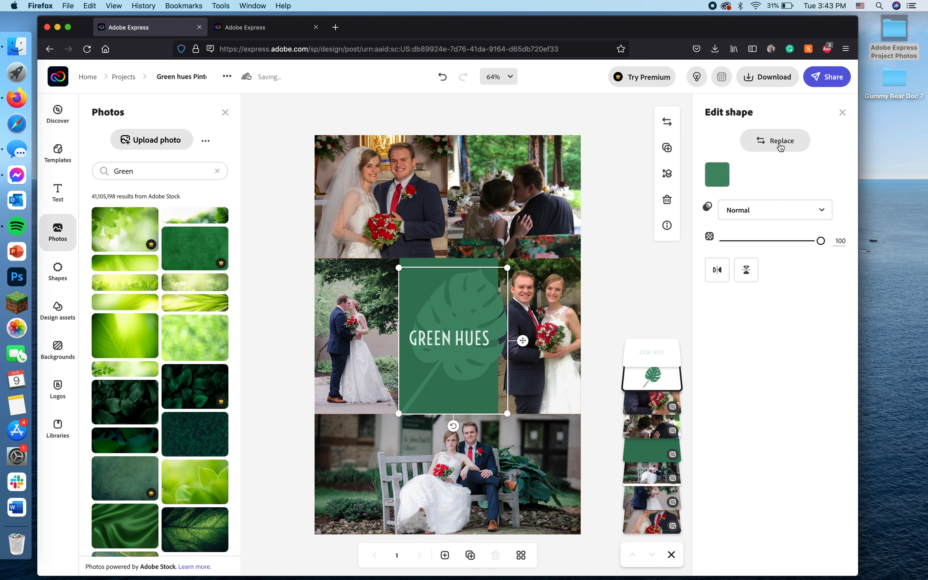
pyautogui.click(771, 151)
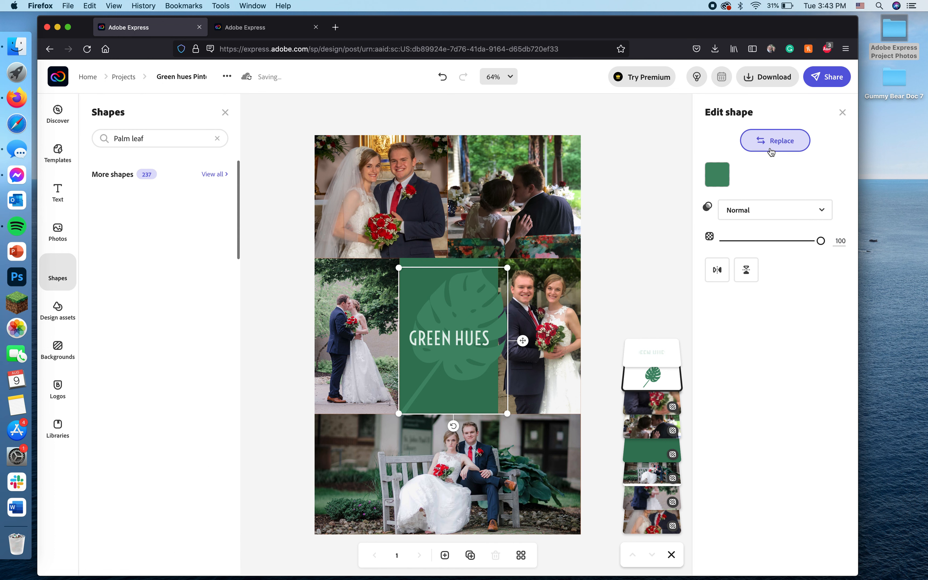
pyautogui.click(140, 140)
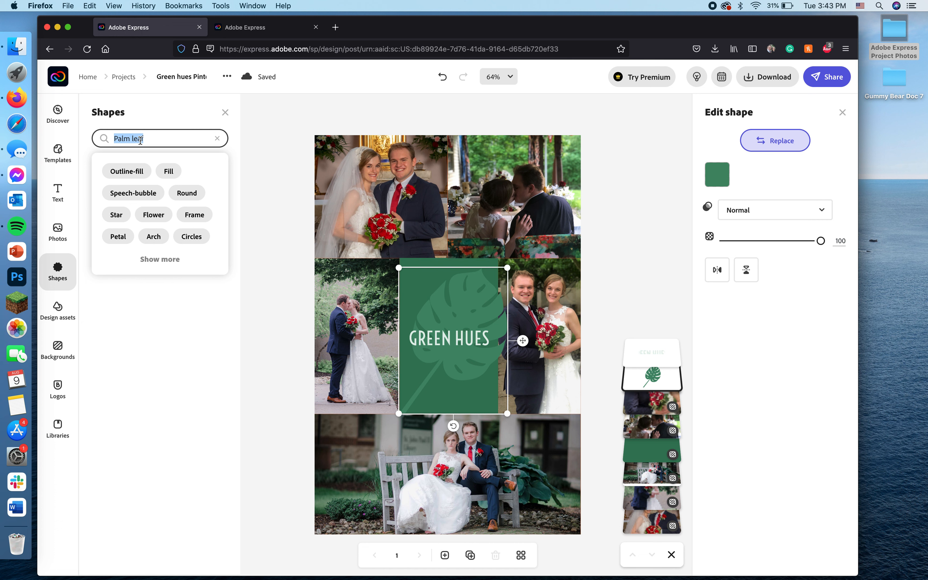
pyautogui.write('Book')
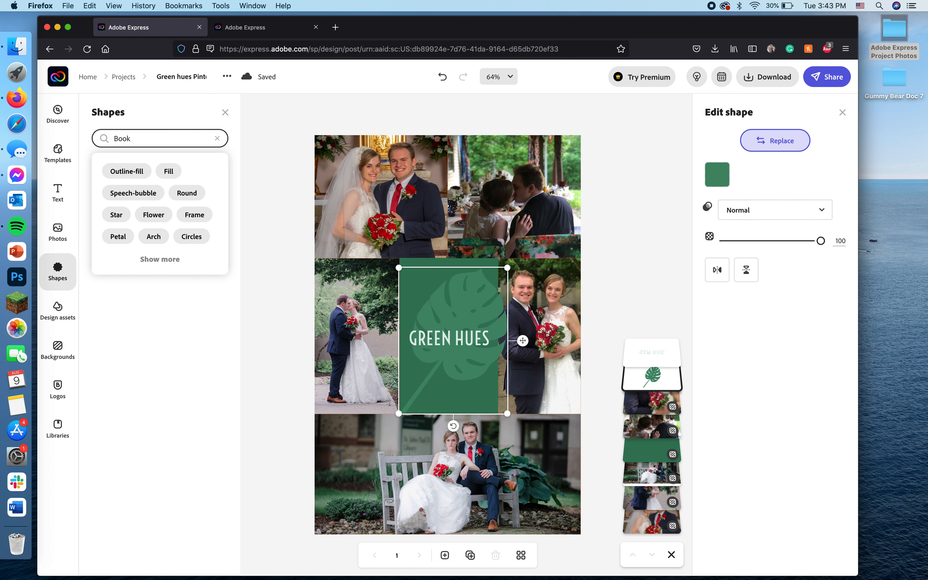
pyautogui.write(' and Pen')
pyautogui.press('Return')
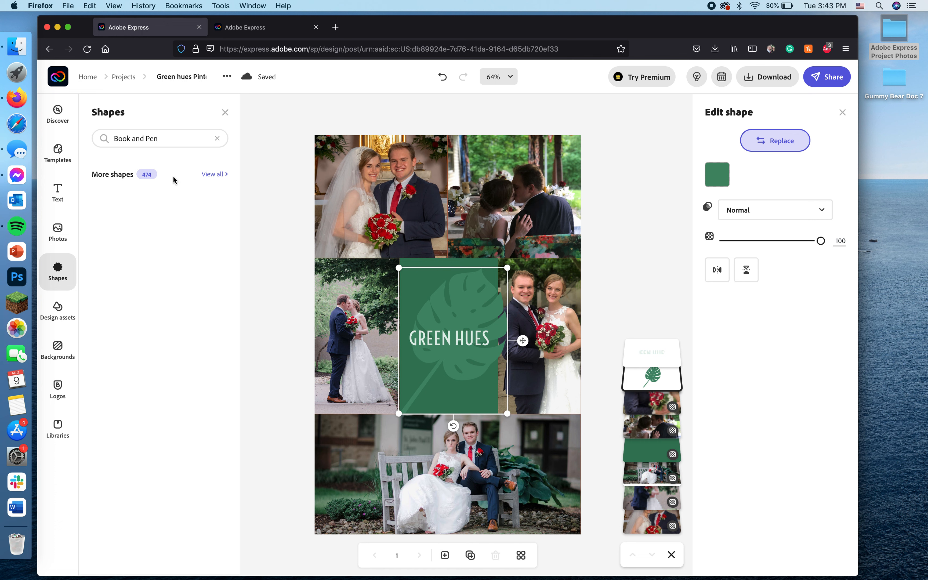
pyautogui.click(176, 138)
pyautogui.press('Return')
pyautogui.click(256, 214)
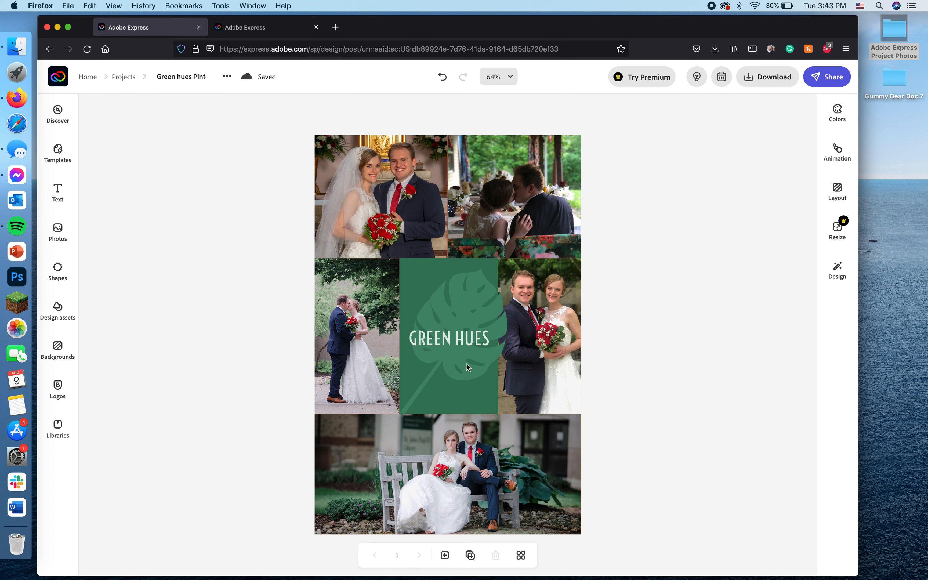
# Search for a "Book and Pen" replacement for the center leaf shape and show all matching shapes.
pyautogui.click(474, 302)
pyautogui.click(778, 141)
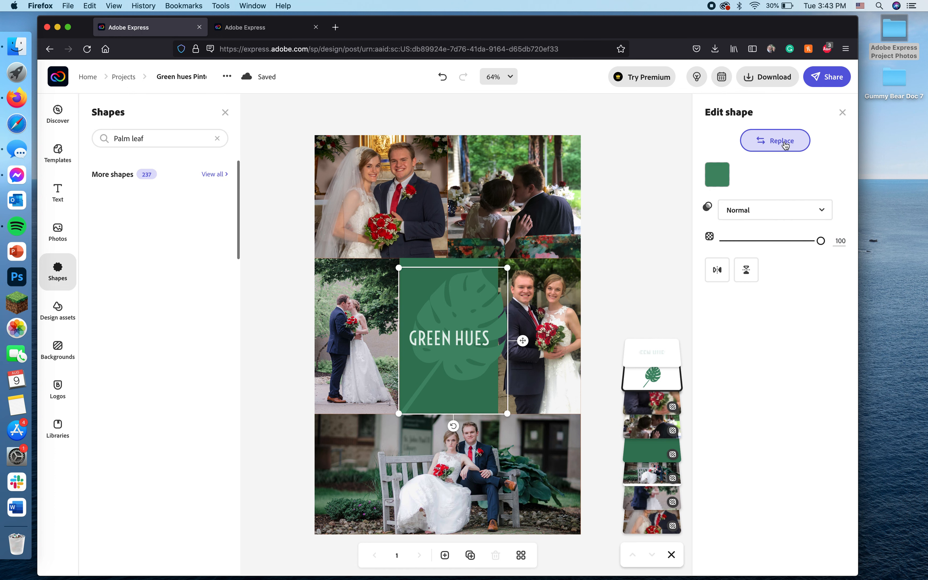
pyautogui.click(124, 138)
pyautogui.hotkey('shift', 'alt', 'Left')
pyautogui.hotkey('shift', 'alt', 'Left')
pyautogui.write('Book and Pen')
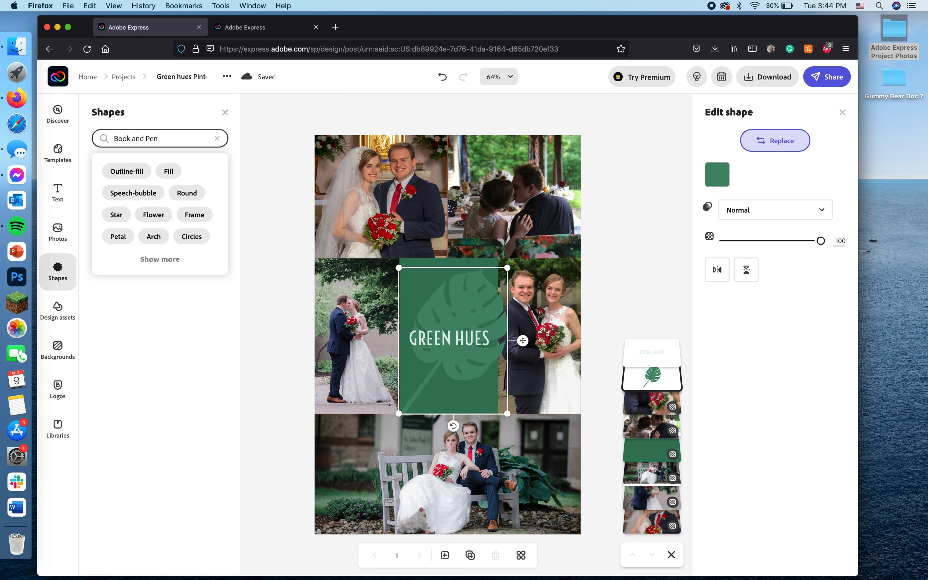
pyautogui.press('Return')
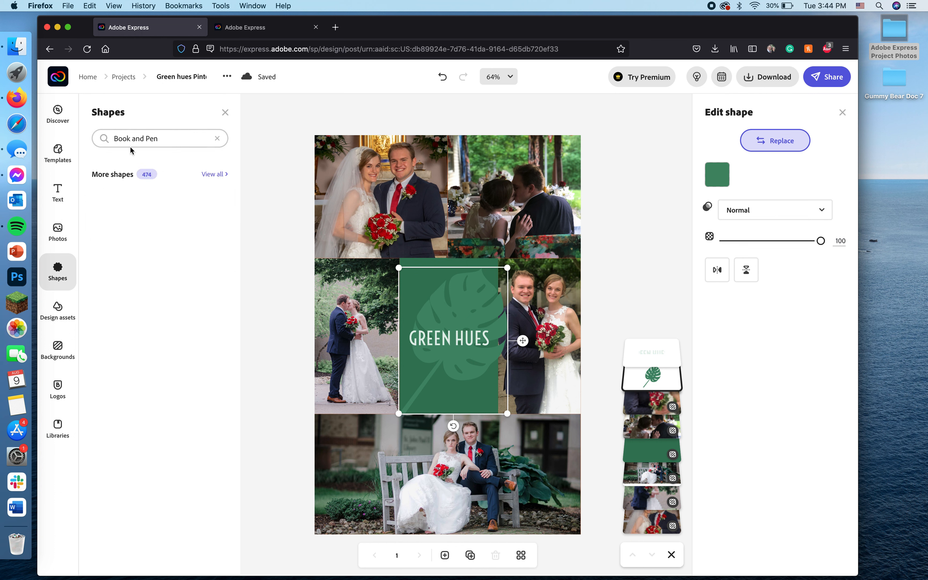
pyautogui.click(222, 174)
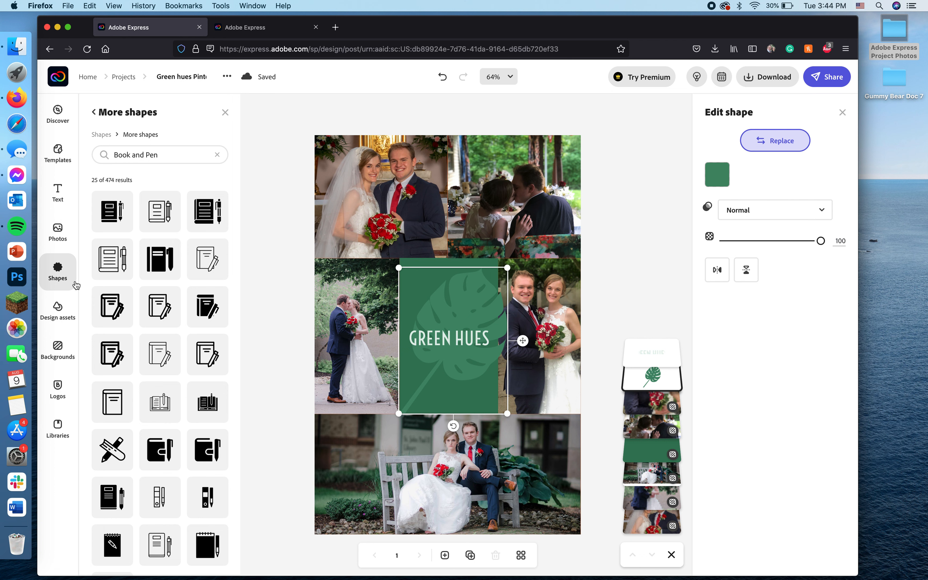
# Replace the leaf shape with the outlined closed book with a pen along its side.
pyautogui.scroll(-1, 123, 338)
pyautogui.scroll(-6, 124, 338)
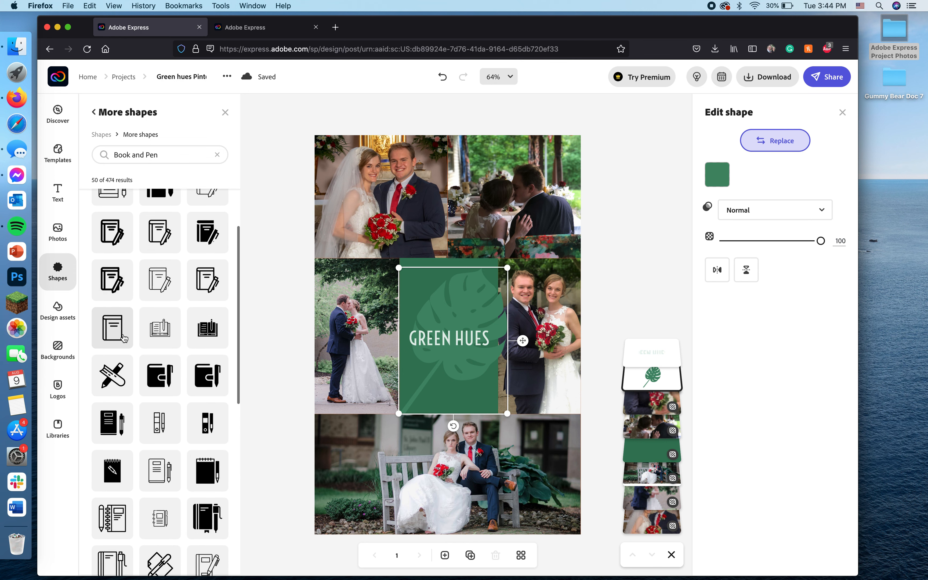
pyautogui.scroll(-5, 124, 337)
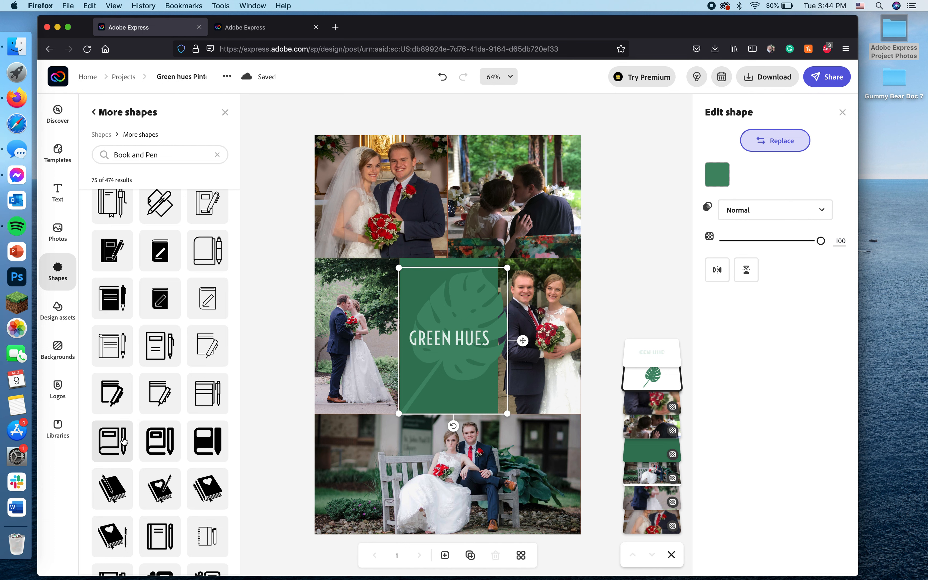
pyautogui.click(116, 446)
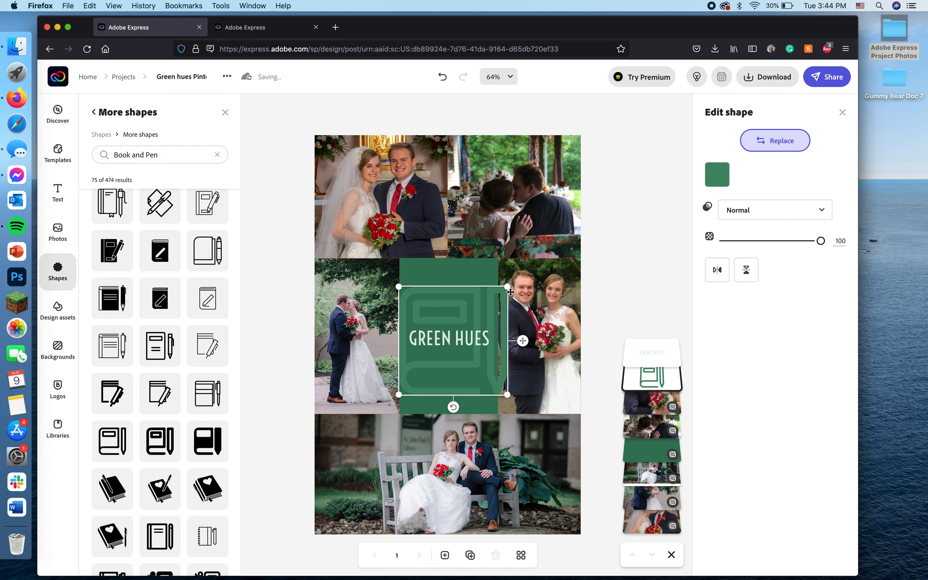
# Shrink the book-and-pen shape to fit inside the green cell and move it up behind the GREEN HUES text.
pyautogui.moveTo(508, 286); pyautogui.dragTo(479, 303)
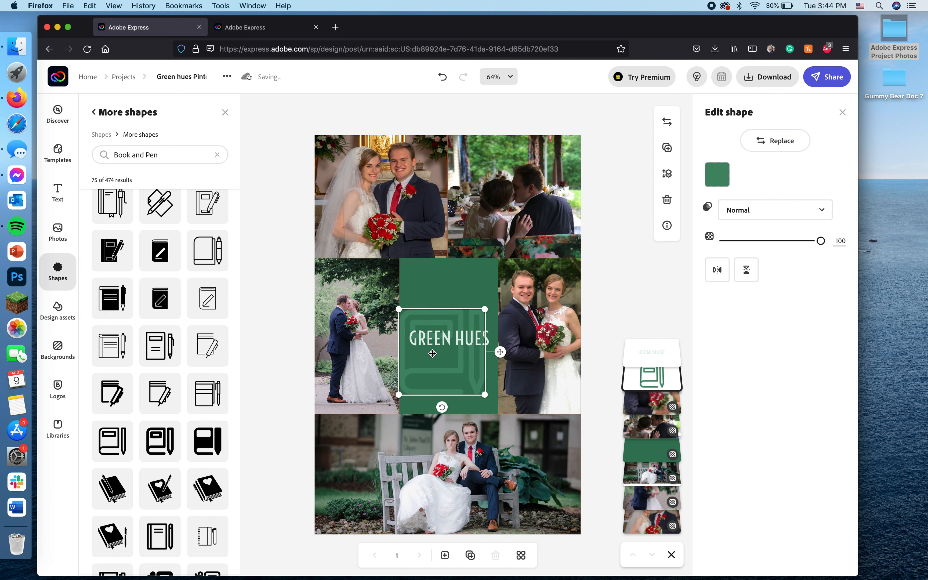
pyautogui.keyDown('shift'); pyautogui.click(450, 339); pyautogui.keyUp('shift')
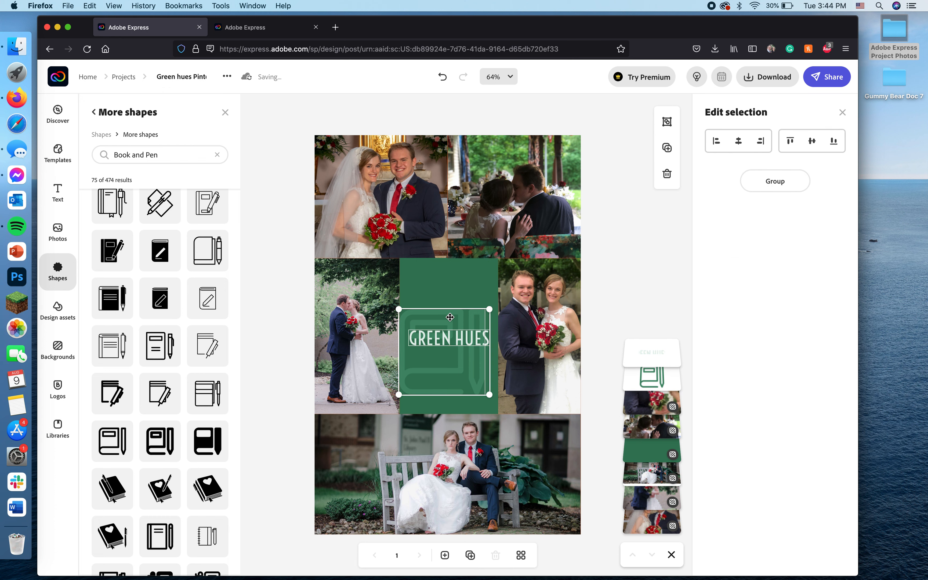
pyautogui.click(451, 295)
pyautogui.click(441, 325)
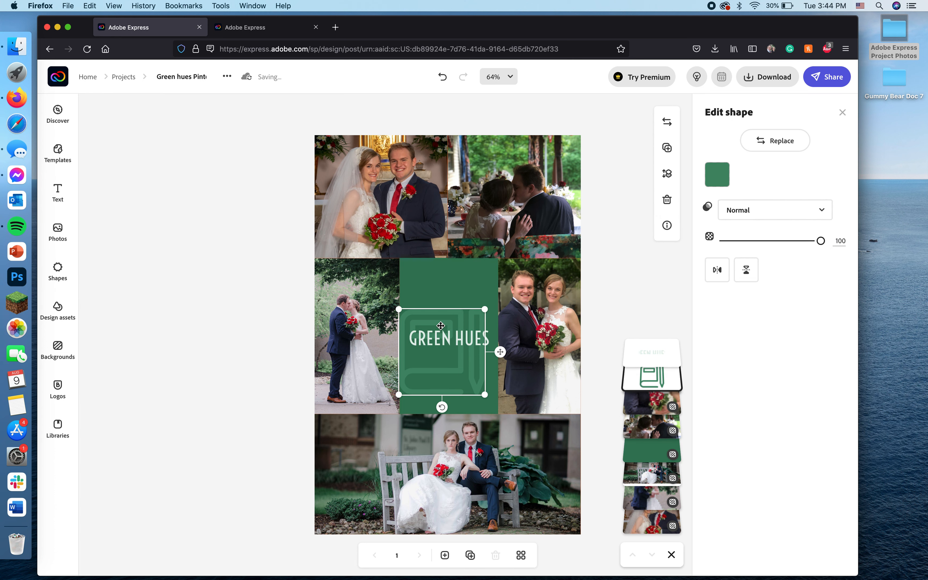
pyautogui.moveTo(436, 322); pyautogui.dragTo(452, 303)
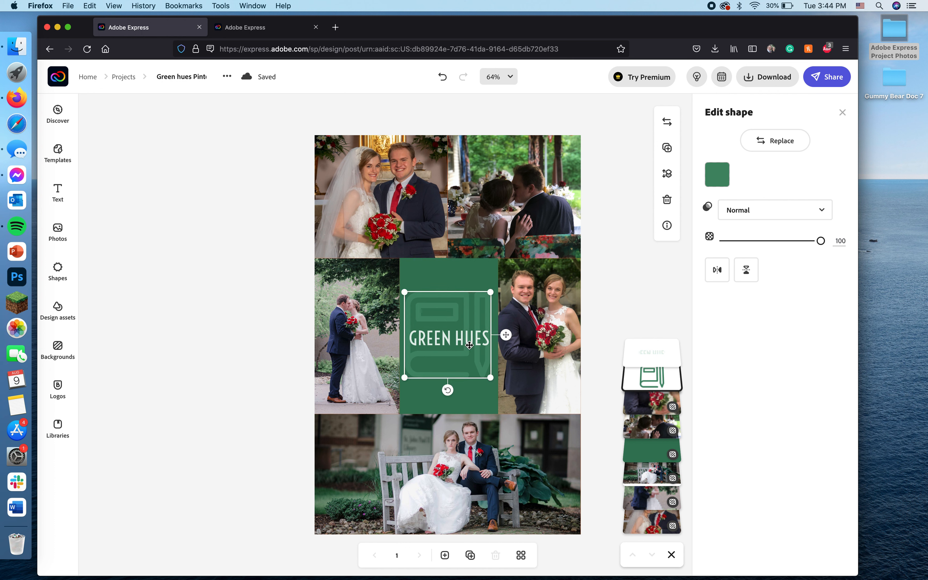
# Nudge the book-and-pen shape slightly right to center it in the green cell, and deselect it.
pyautogui.press('Right')
pyautogui.press('Right')
pyautogui.press('Right')
pyautogui.press('Right')
pyautogui.press('Right')
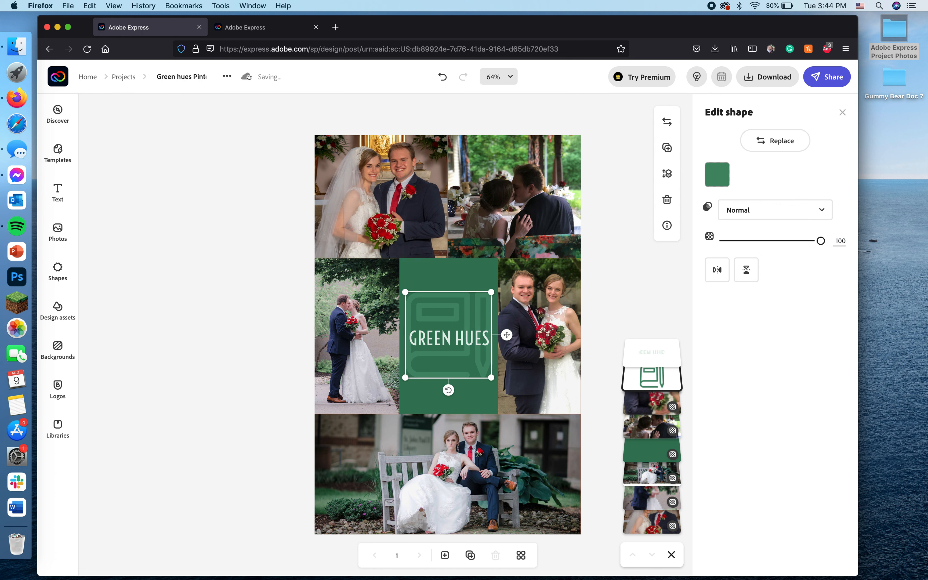
pyautogui.press('Left')
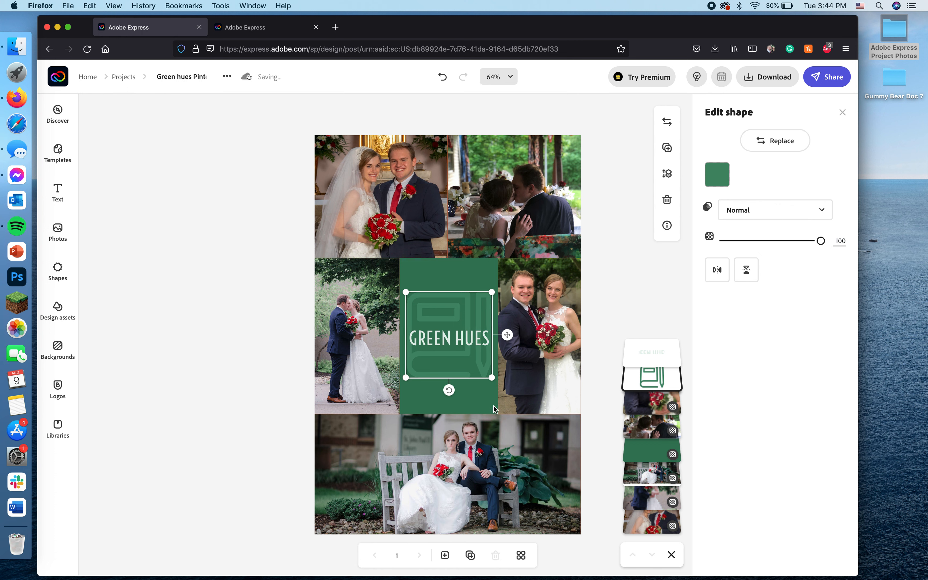
pyautogui.click(251, 315)
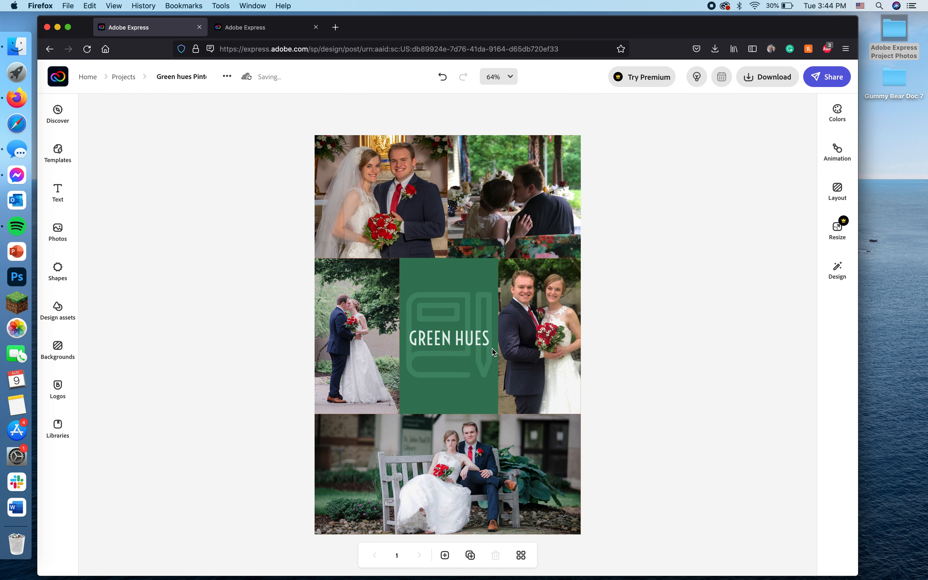
# Replace the GREEN HUES title text with "Prof." followed by the professor's surname.
pyautogui.click(450, 339)
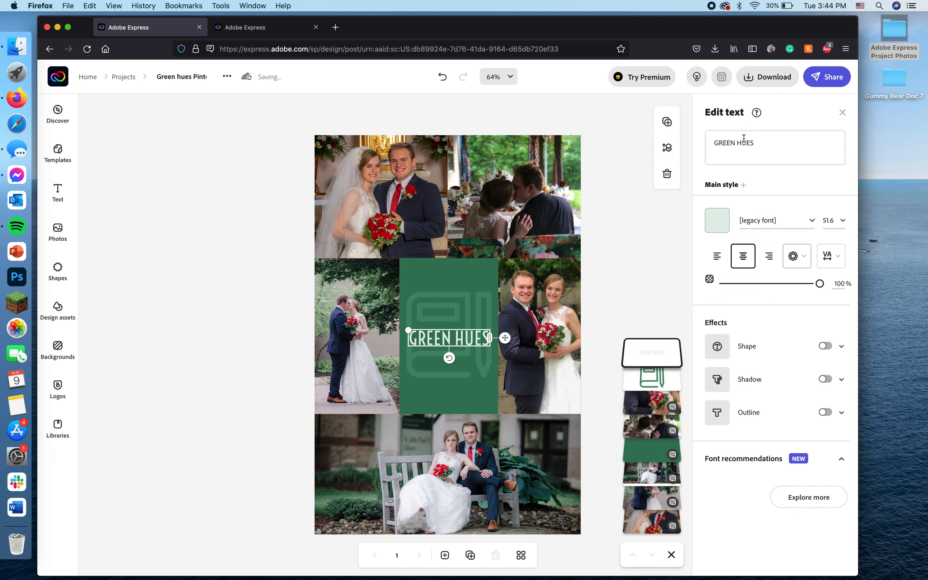
pyautogui.click(757, 142)
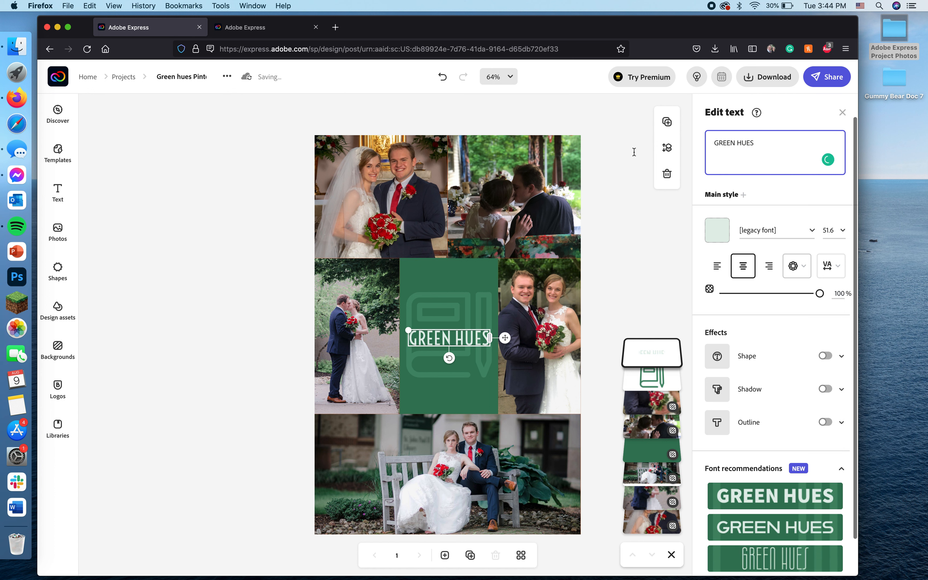
pyautogui.tripleClick(725, 142)
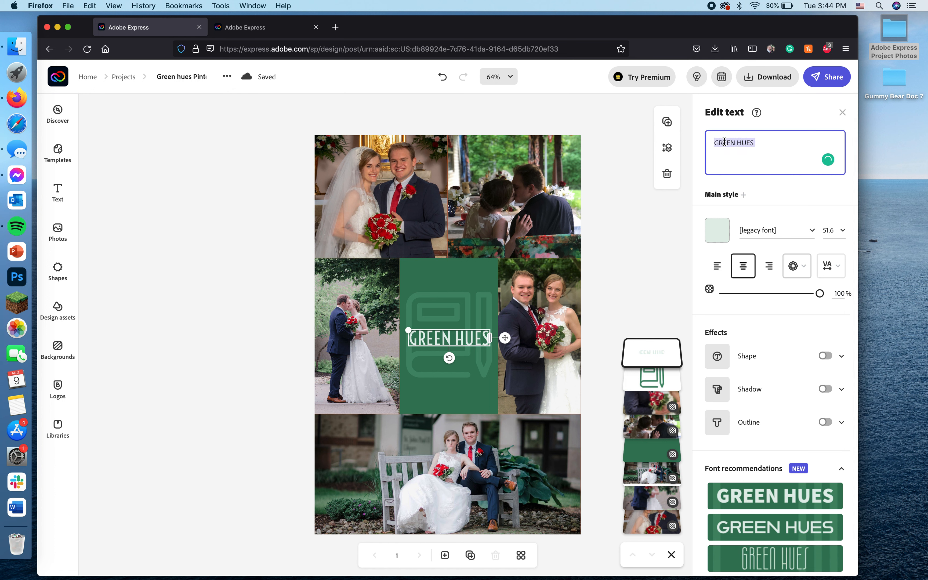
pyautogui.write('Prof.')
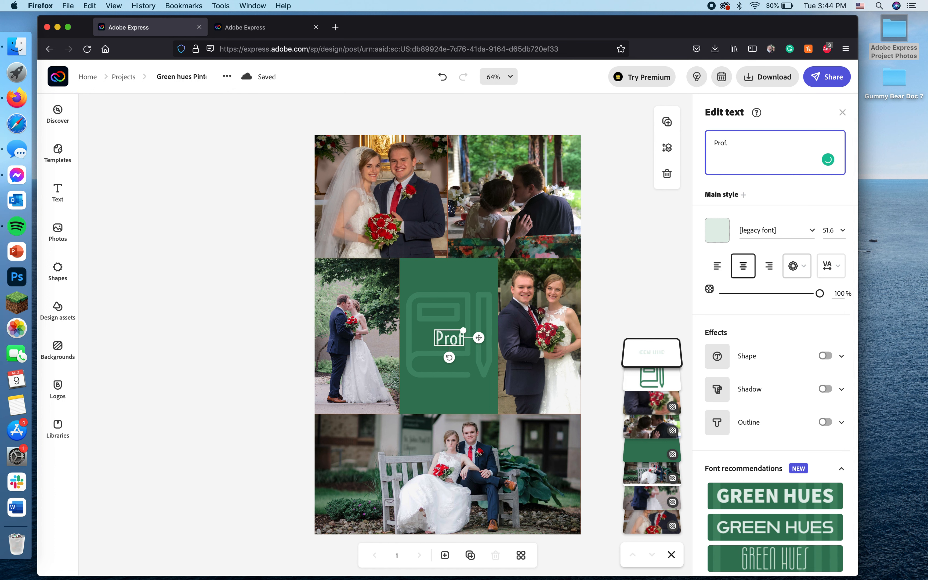
pyautogui.write(' Harris')
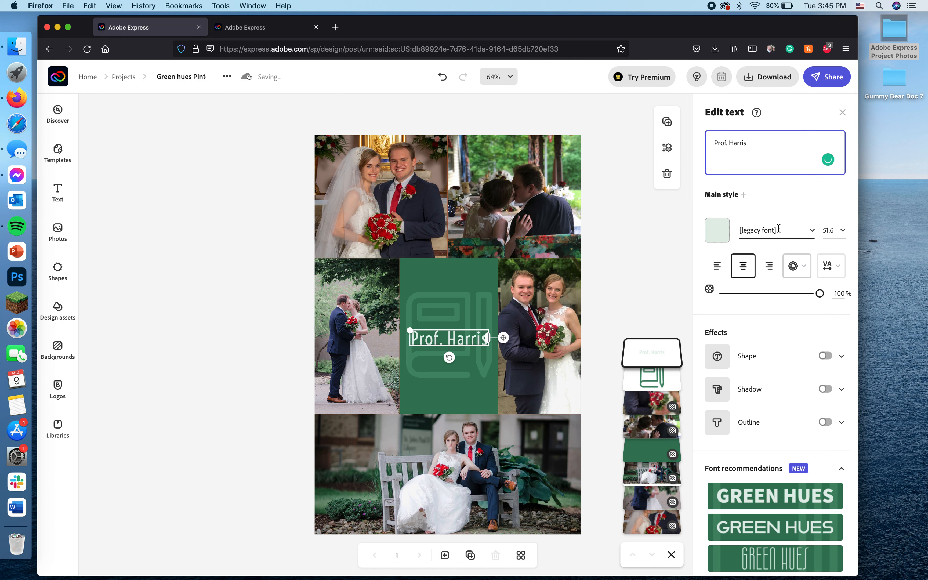
# Set the professor title's font to Abril Fatface Regular and its size to 45, and finish editing the text.
pyautogui.click(813, 232)
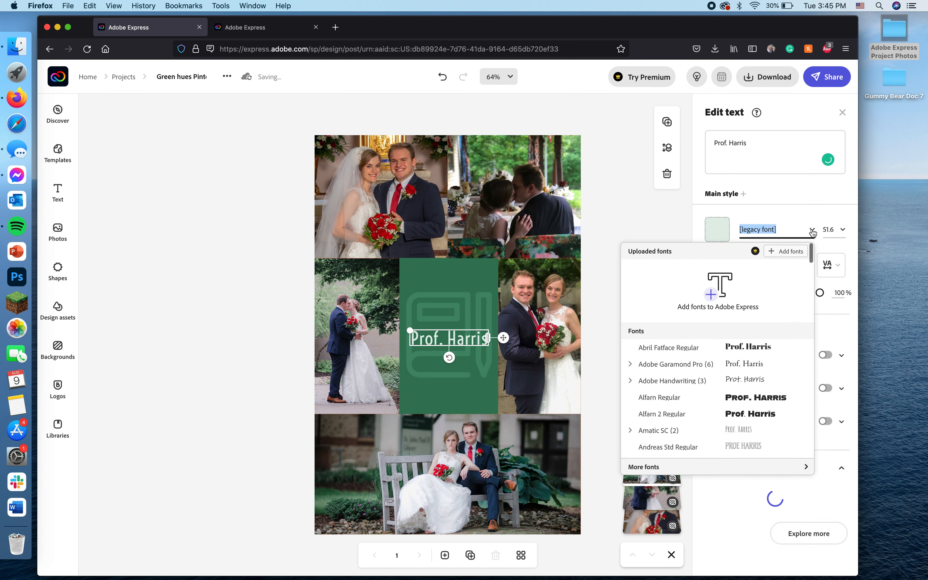
pyautogui.click(747, 340)
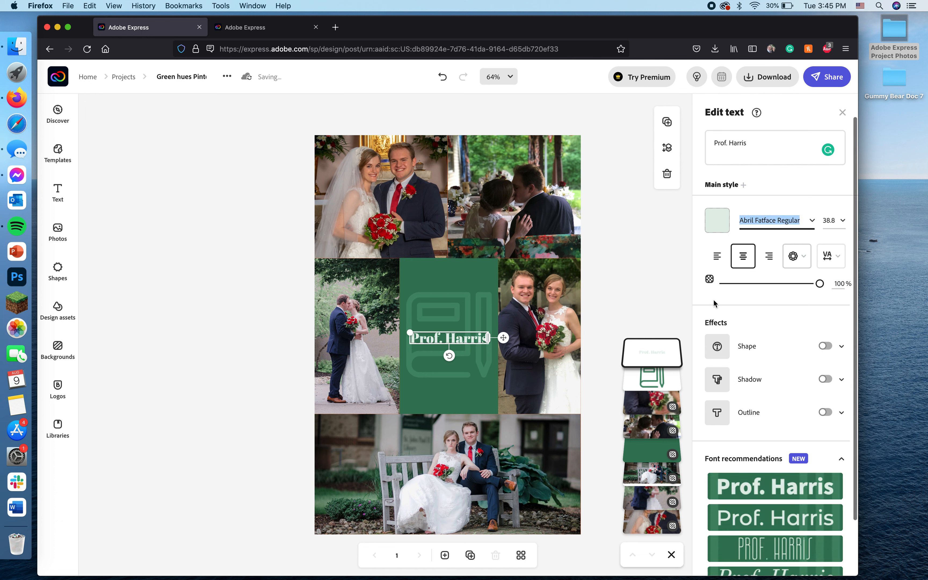
pyautogui.click(827, 220)
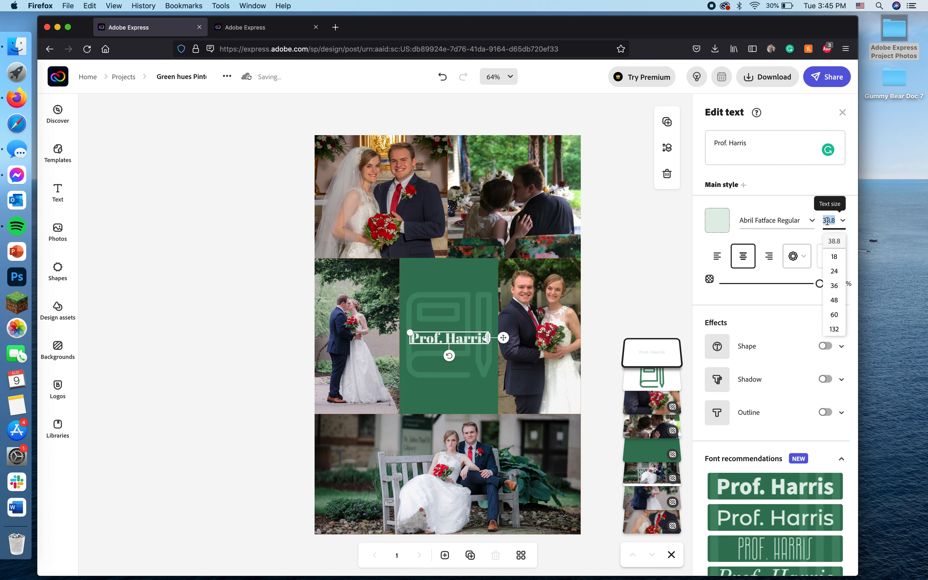
pyautogui.write('45')
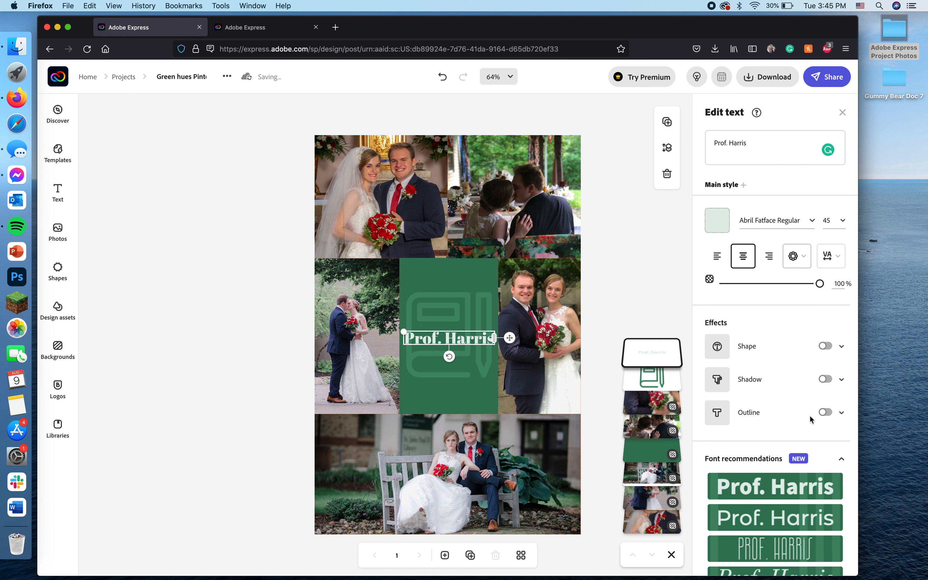
pyautogui.scroll(-3, 809, 414)
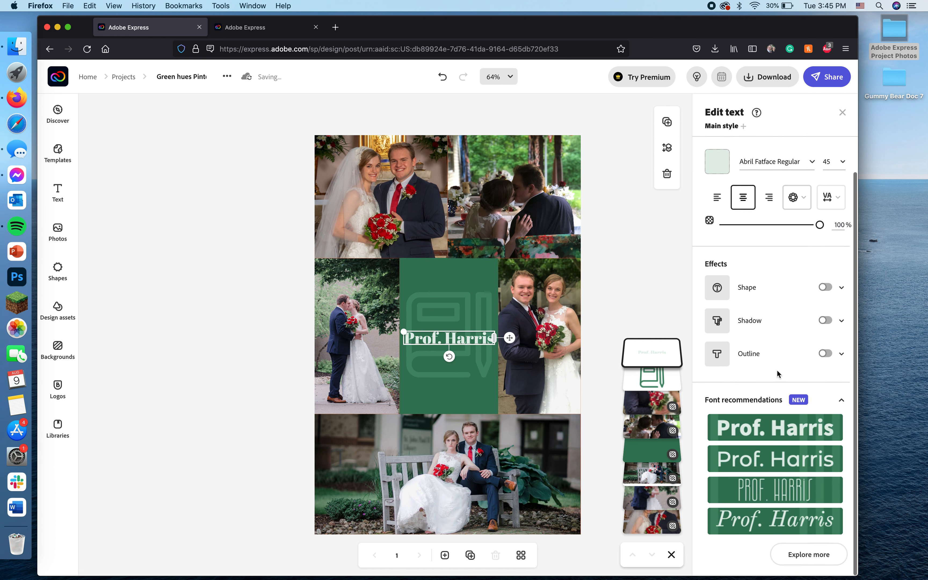
pyautogui.scroll(3, 779, 337)
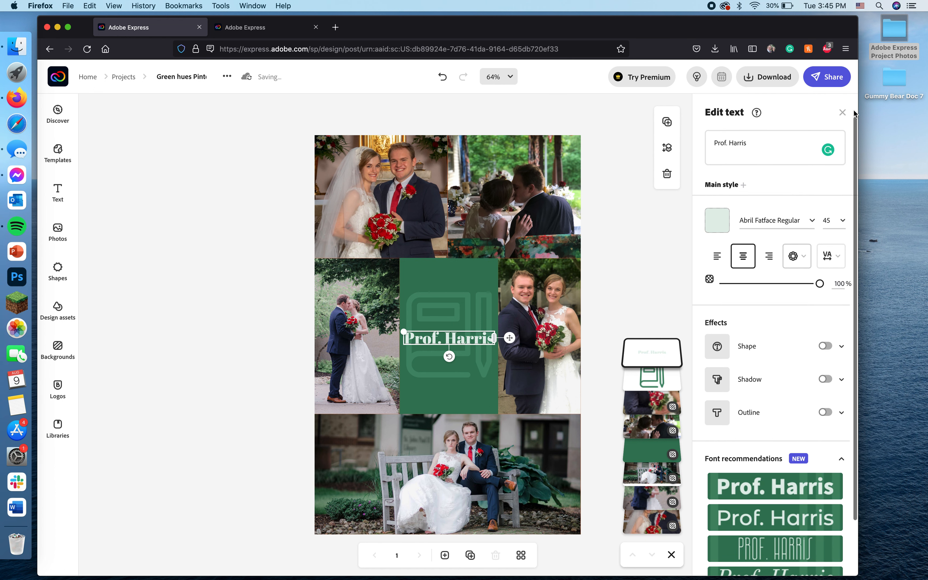
pyautogui.click(842, 114)
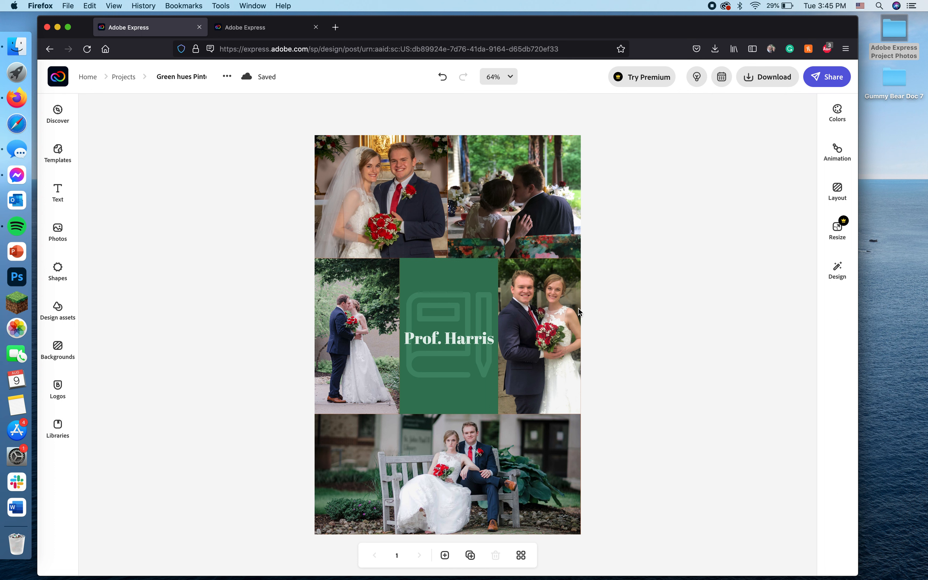
# Try the black-and-white "A Game of Shadows" design variation on the collage.
pyautogui.click(838, 271)
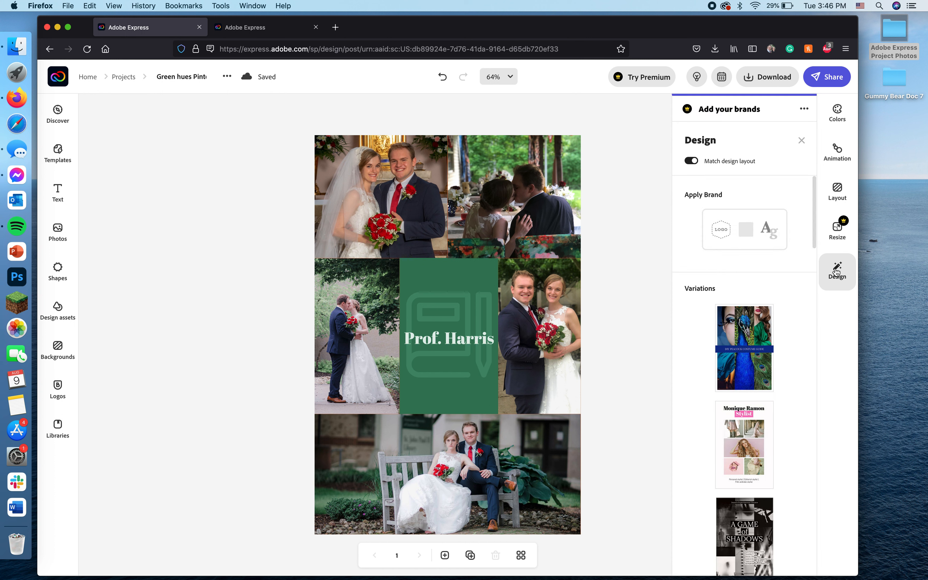
pyautogui.scroll(-6, 735, 351)
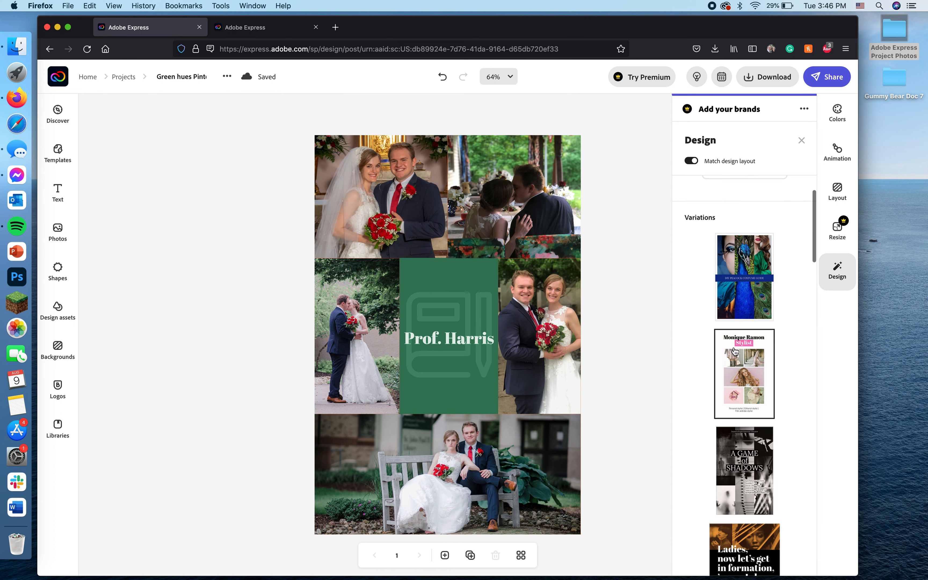
pyautogui.scroll(-2, 734, 351)
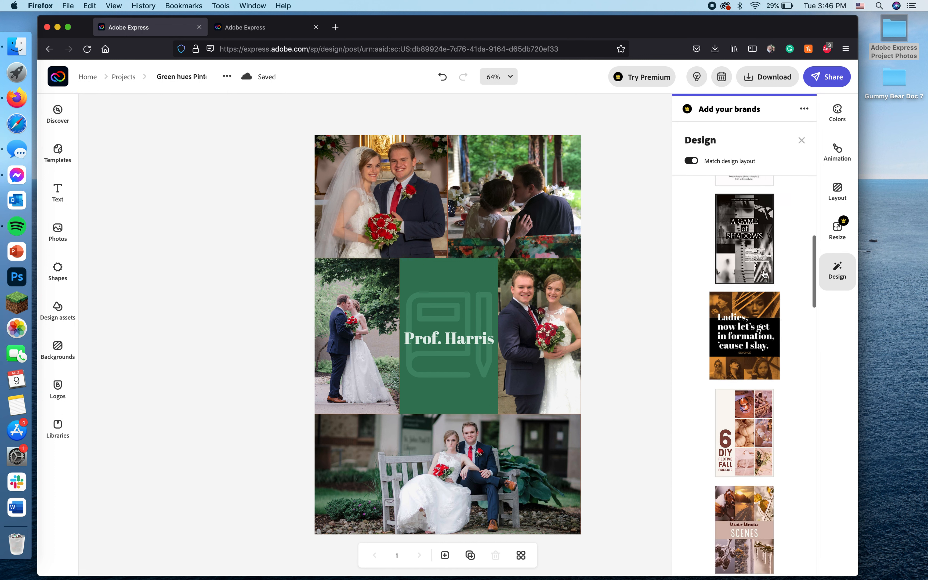
pyautogui.click(759, 263)
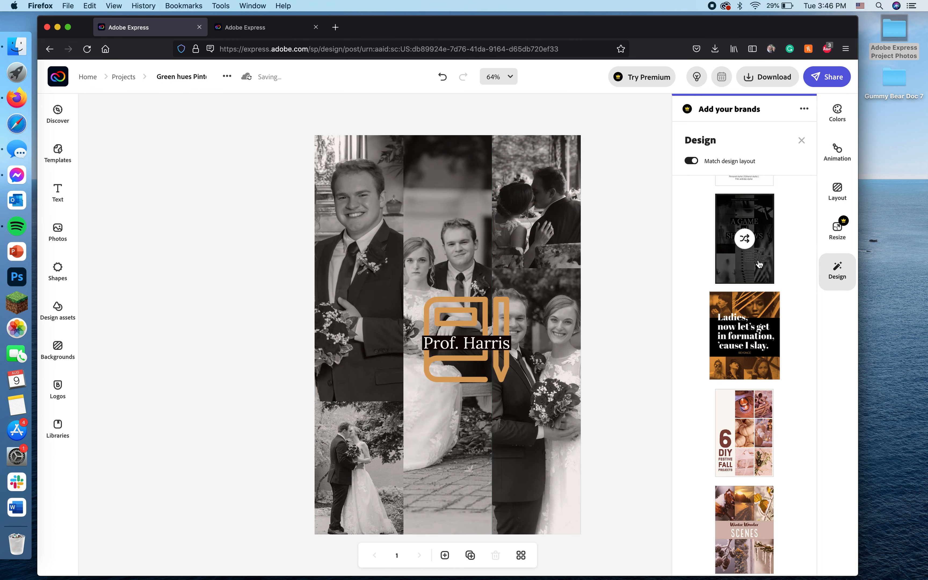
# Try the design variation with white borders and a teal center panel on the collage.
pyautogui.scroll(-4, 759, 263)
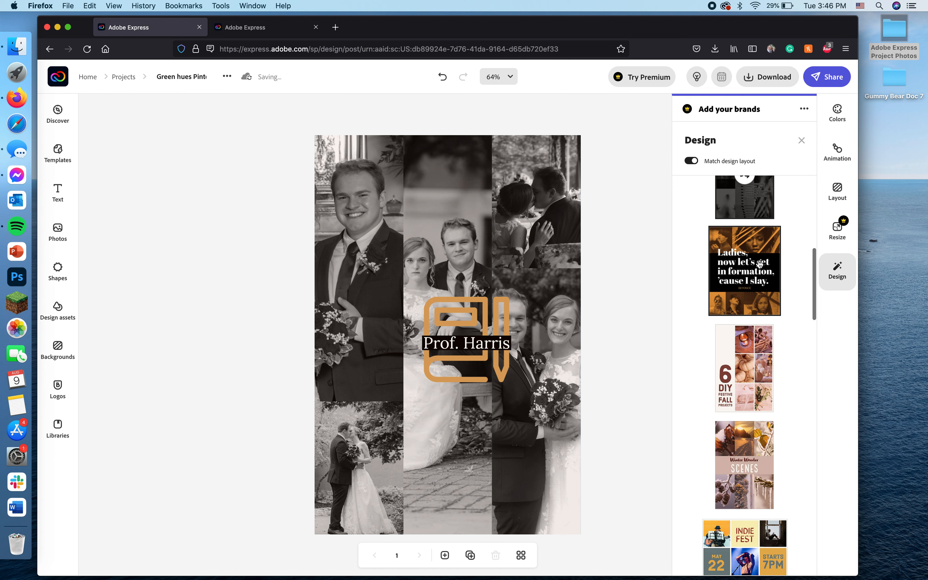
pyautogui.scroll(-3, 758, 263)
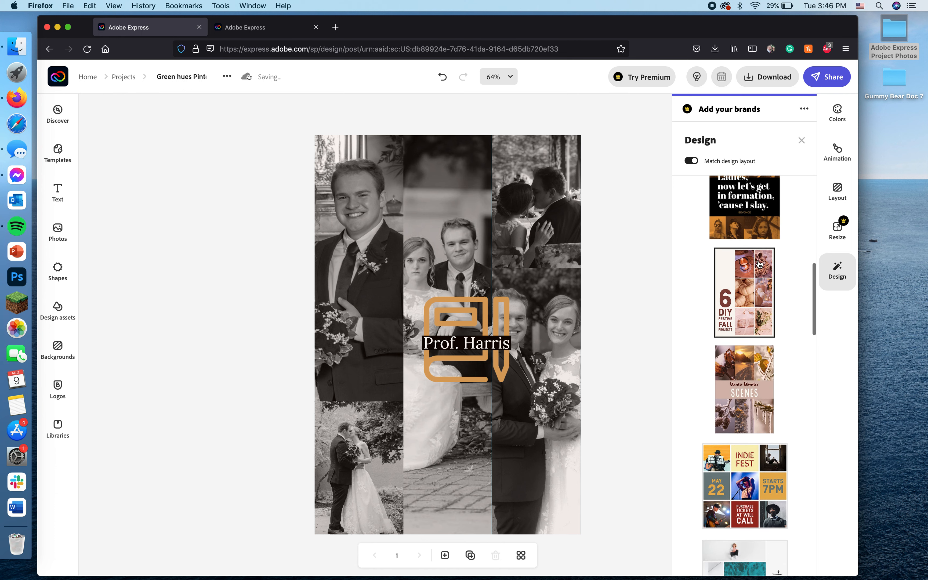
pyautogui.scroll(-4, 759, 263)
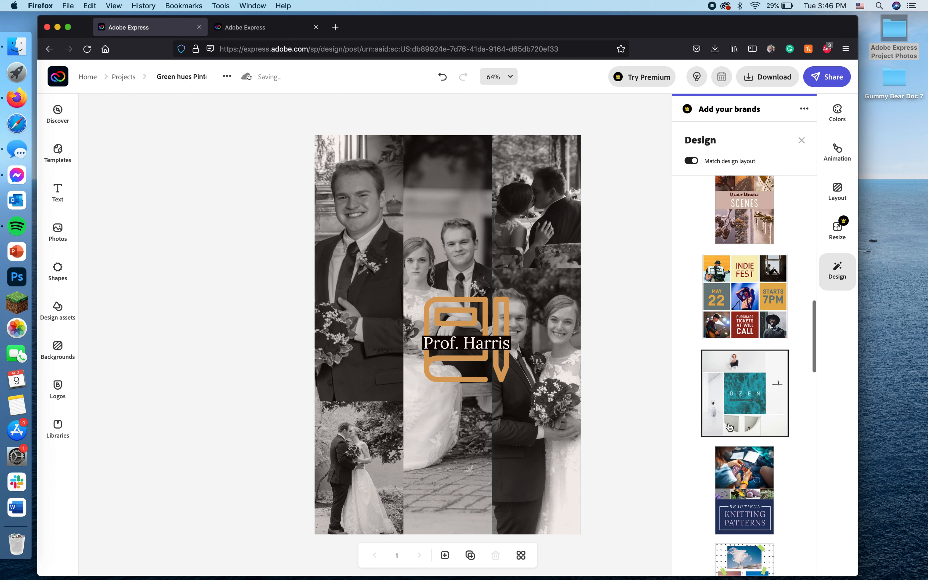
pyautogui.click(746, 406)
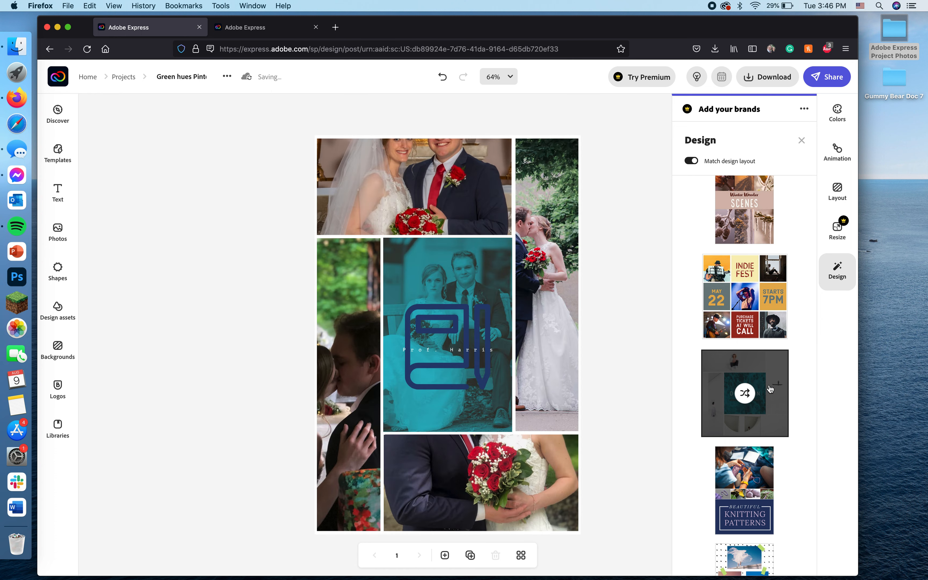
# Try the dotted design variation with taped photos, followed by the diamond-grid "It's time for spring cleaning" variation.
pyautogui.scroll(-5, 771, 388)
pyautogui.click(770, 389)
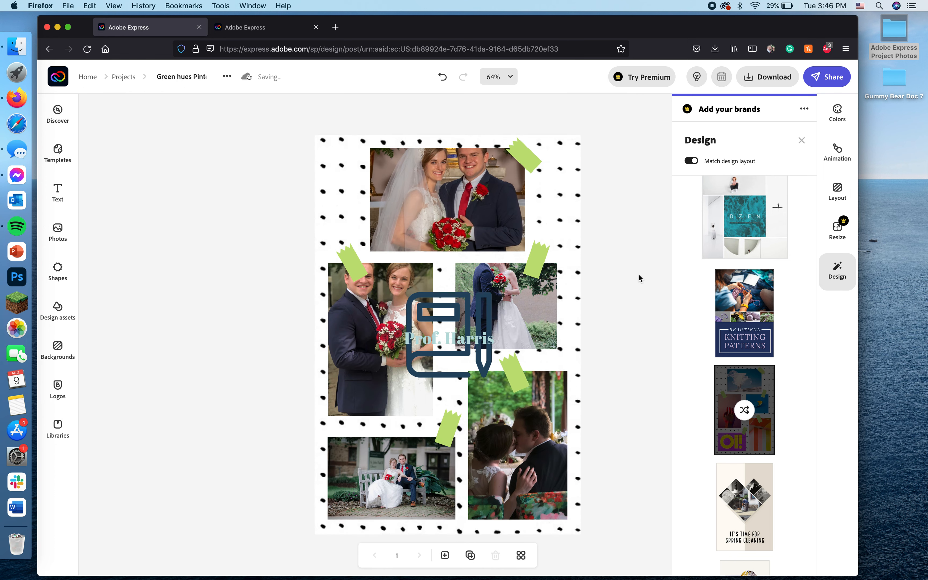
pyautogui.scroll(-6, 764, 281)
pyautogui.click(764, 280)
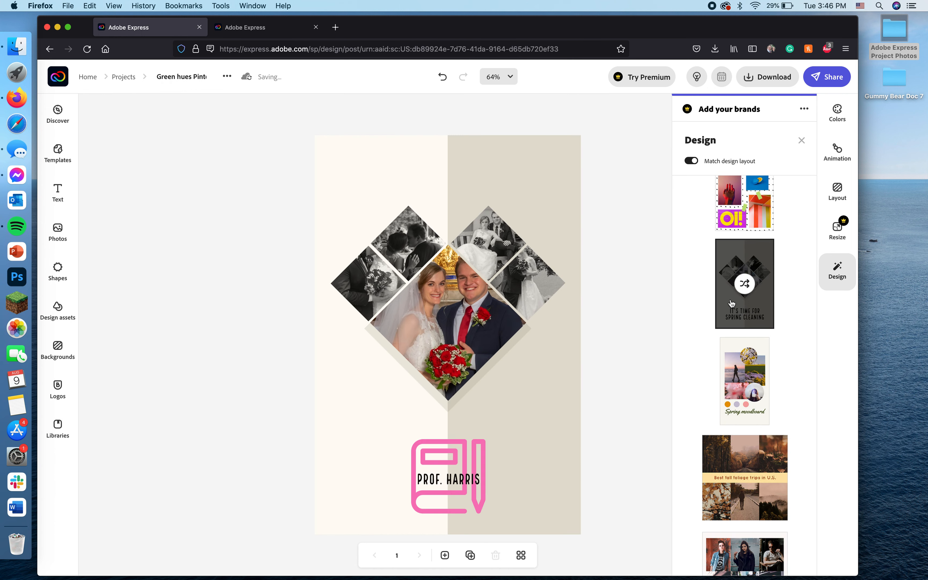
# Try the "Best fall foliage trips in U.S." design variation on the collage and close the design options.
pyautogui.scroll(-9, 740, 409)
pyautogui.scroll(-5, 739, 409)
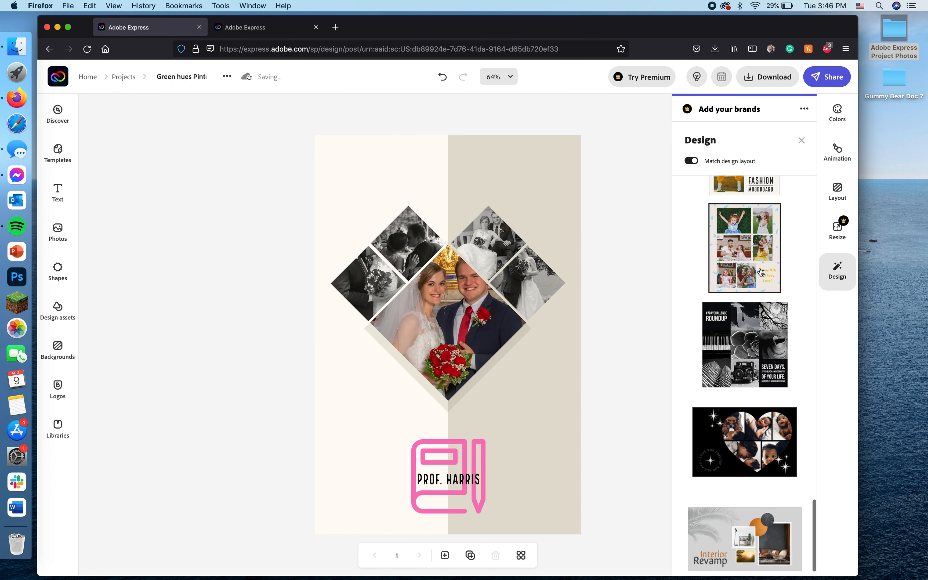
pyautogui.scroll(11, 761, 273)
pyautogui.scroll(-1, 761, 272)
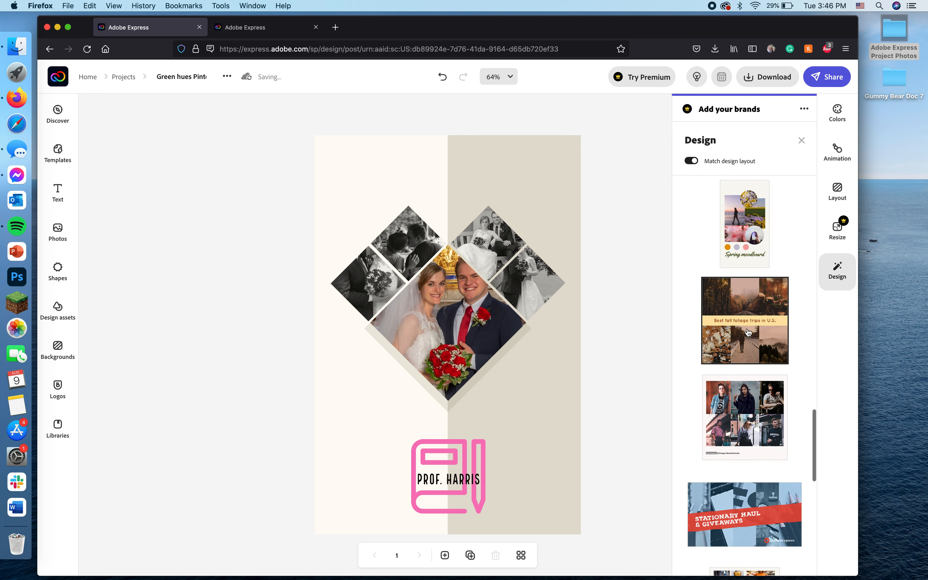
pyautogui.click(745, 321)
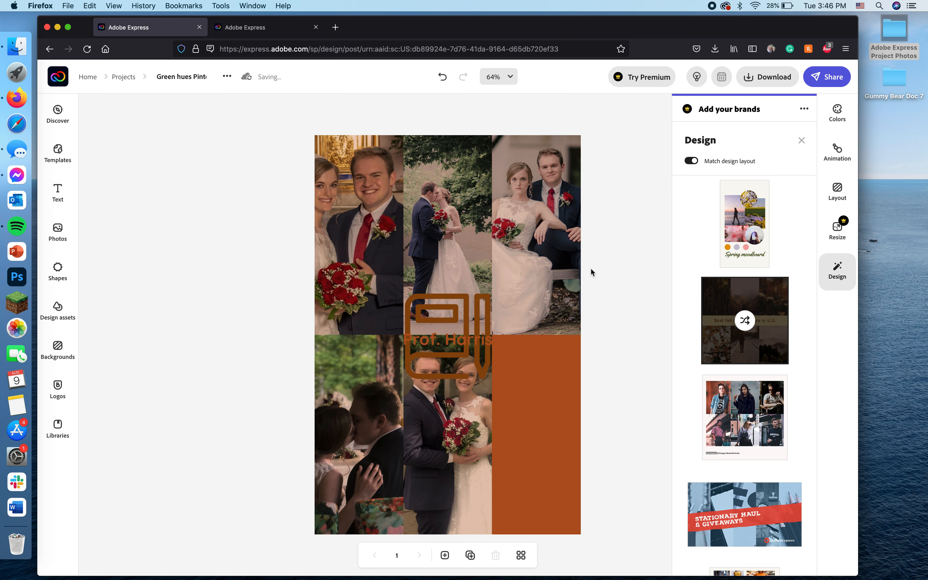
pyautogui.click(595, 281)
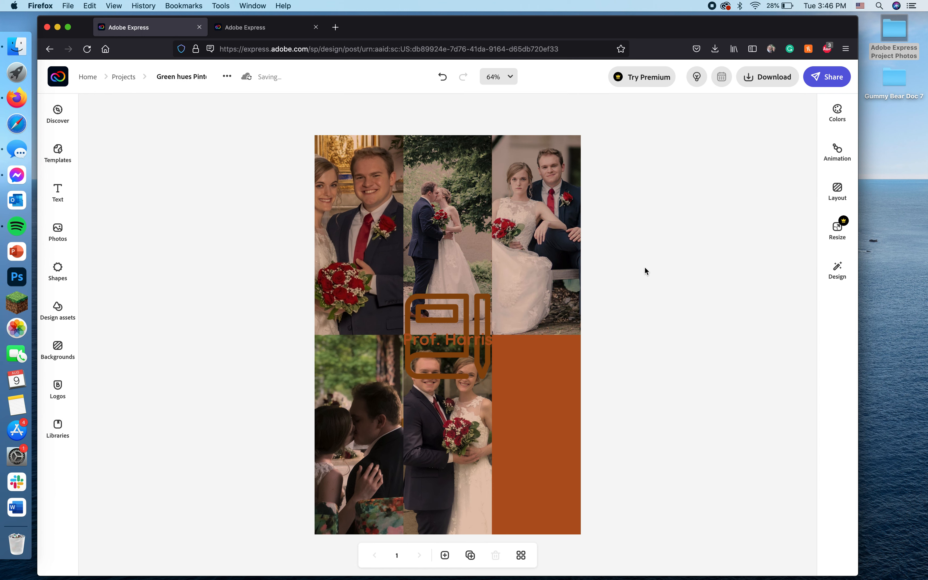
# Undo all the tried design variations back to the green collage layout.
pyautogui.press('super+z')
pyautogui.press('super+z')
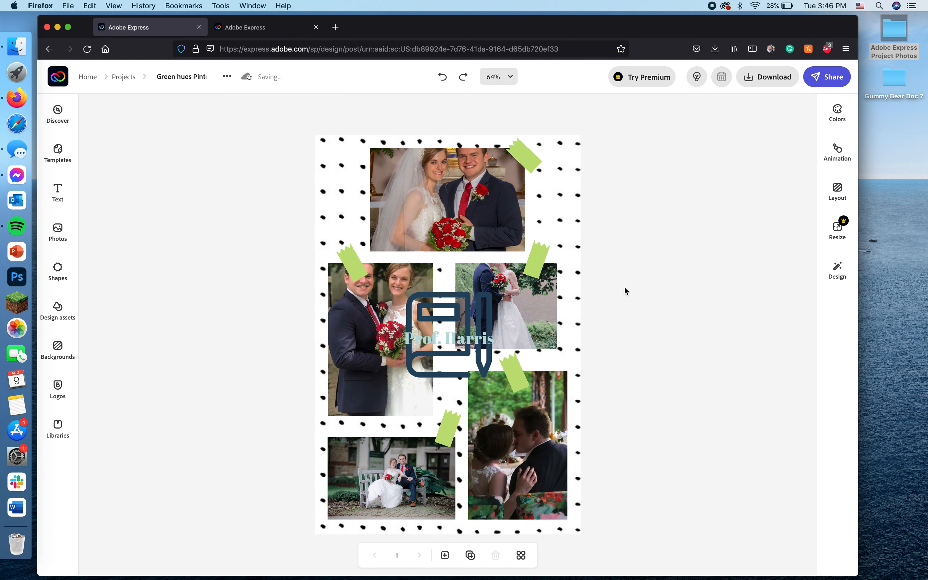
pyautogui.press('super+z')
pyautogui.press('super+z')
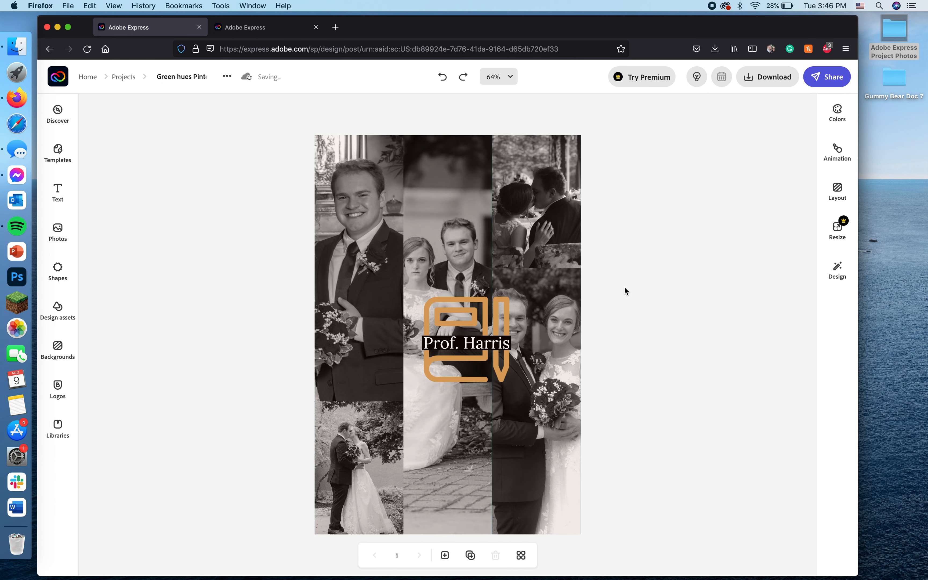
pyautogui.press('super+z')
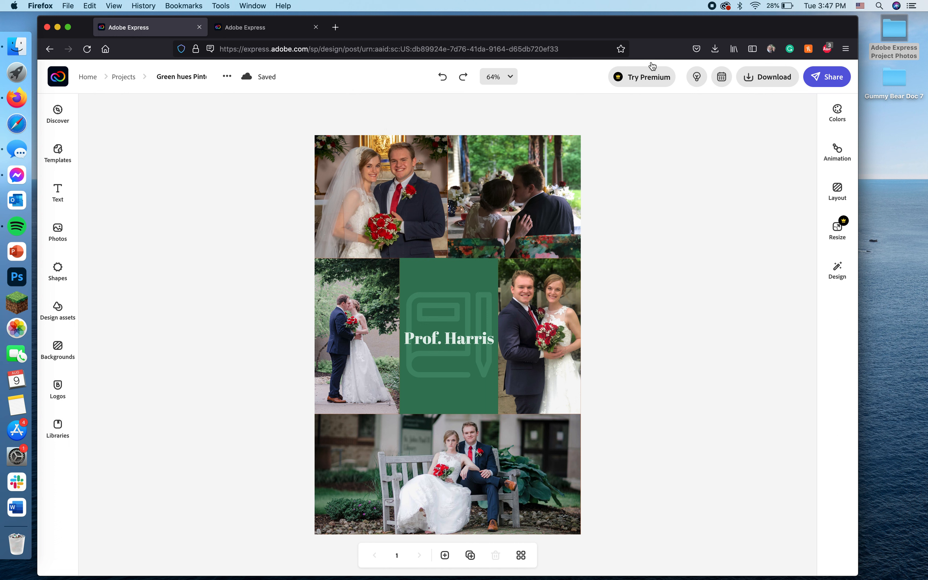
# Download the finished collage as a JPG file.
pyautogui.click(777, 81)
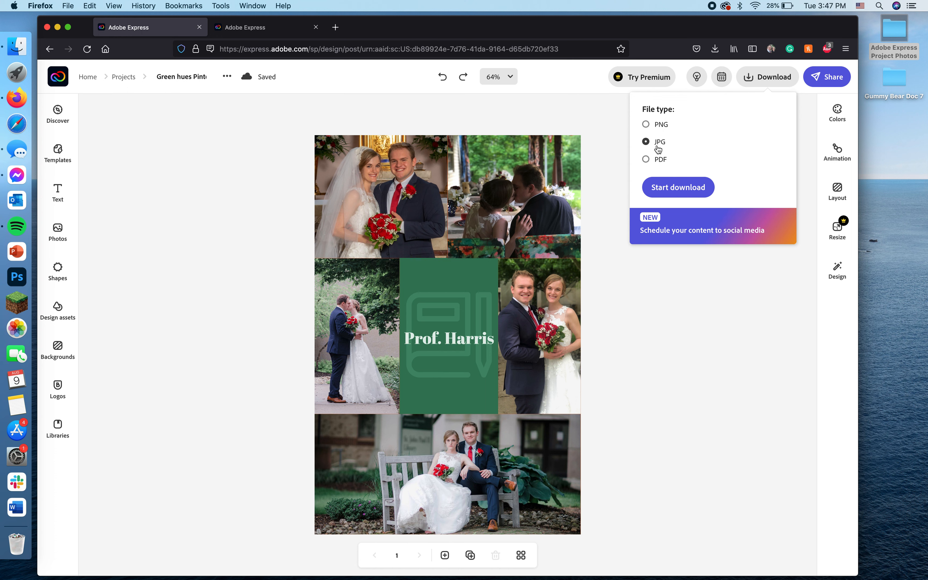
pyautogui.click(683, 188)
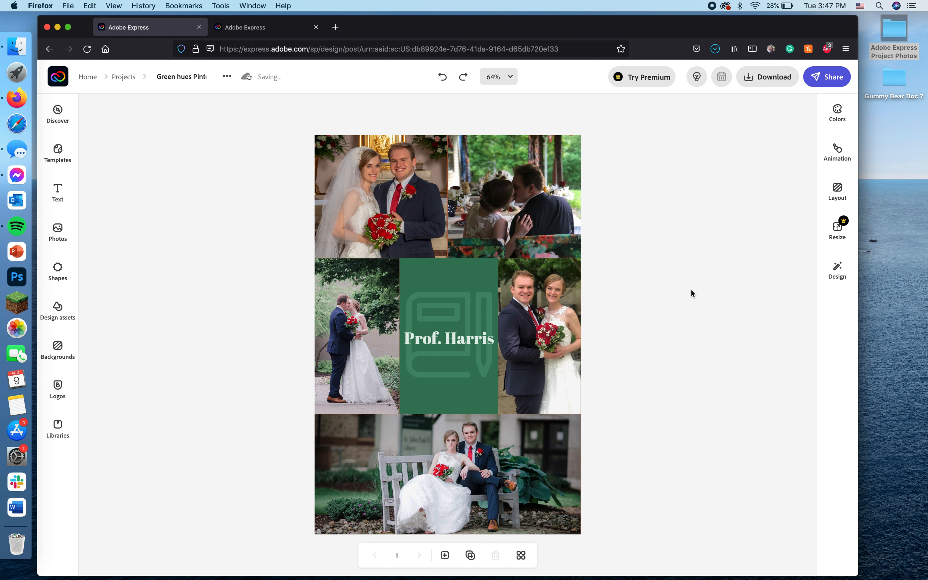